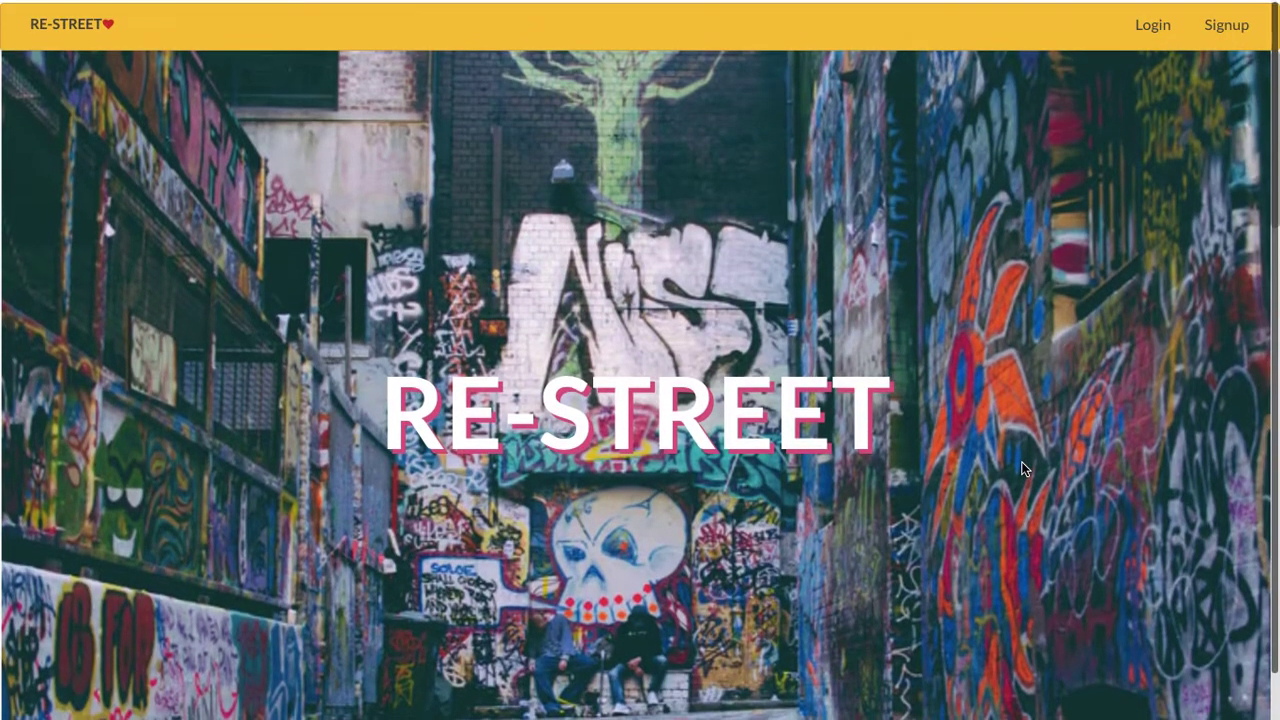
pyautogui.click(1226, 24)
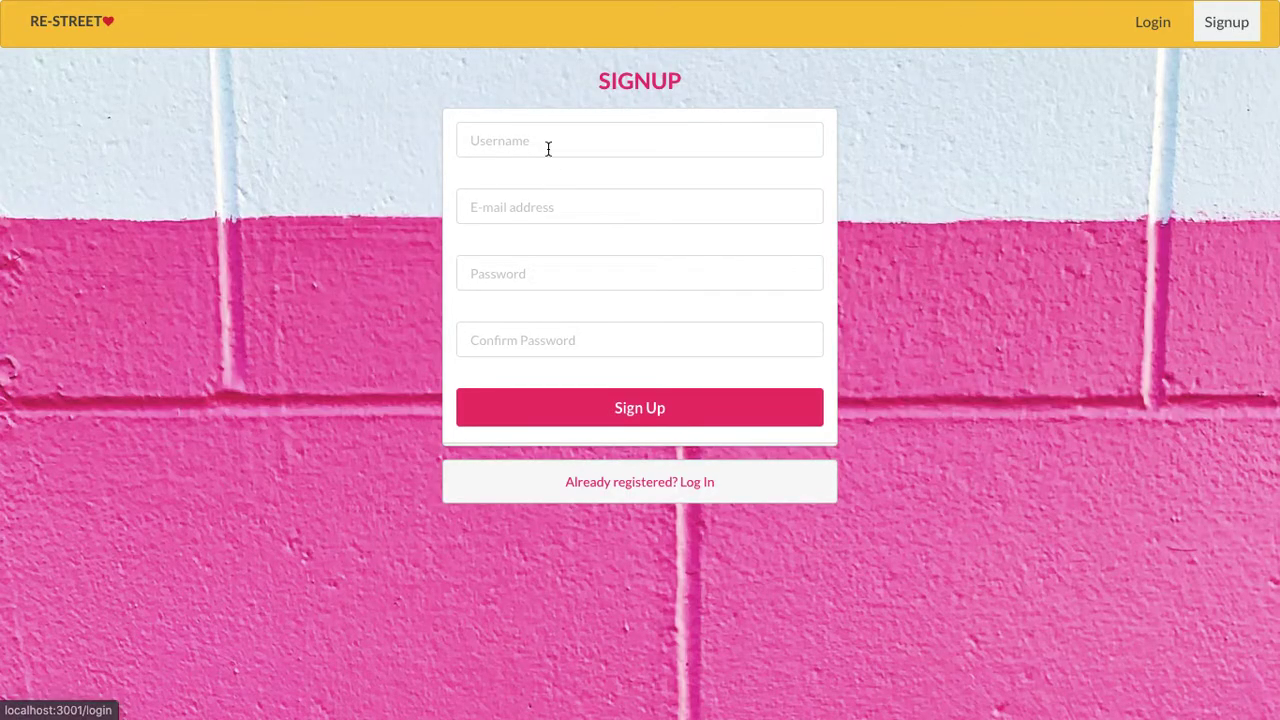
pyautogui.click(543, 142)
pyautogui.write('erty')
pyautogui.press('BackSpace')
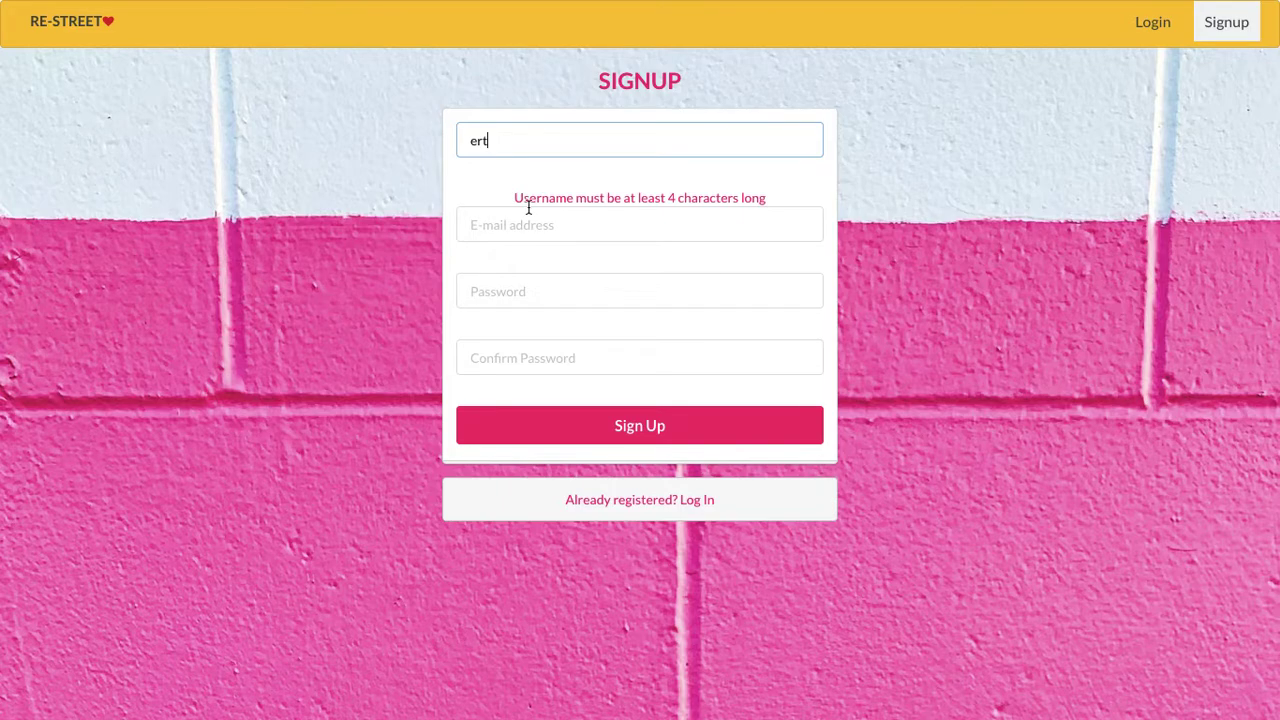
pyautogui.click(520, 222)
pyautogui.write('tu')
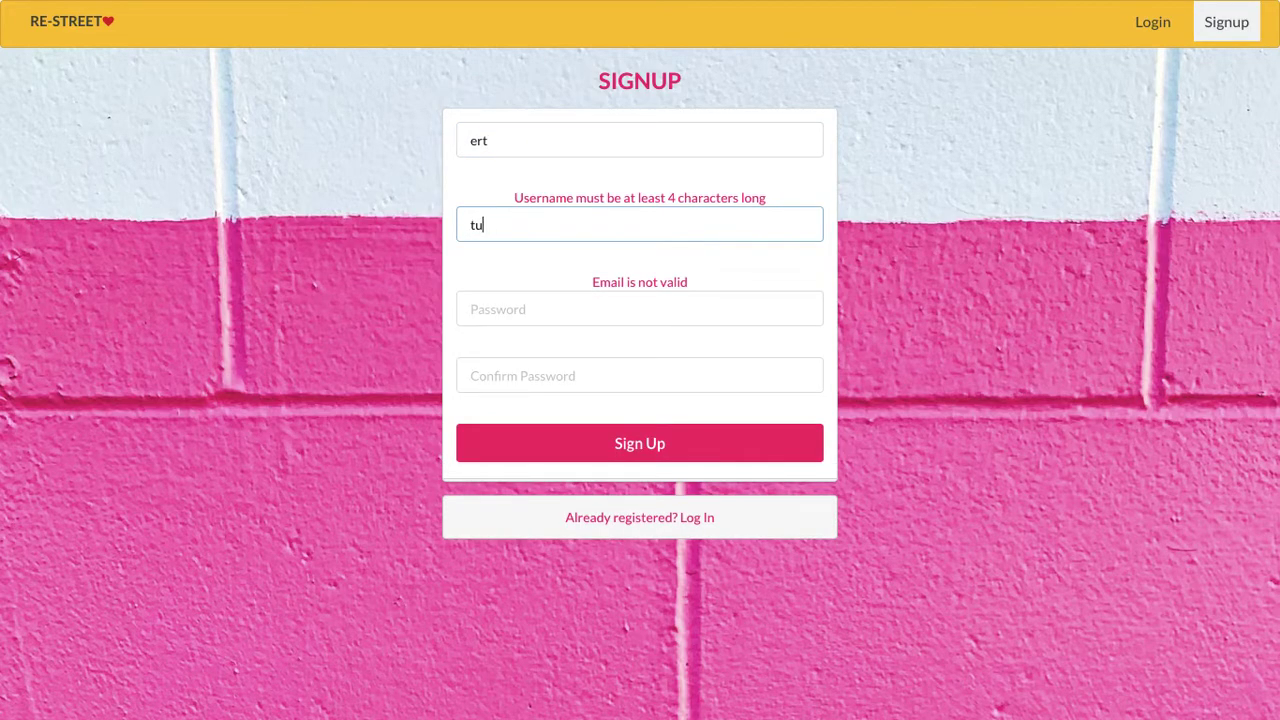
pyautogui.write('jg@agshgh.com')
pyautogui.press('Tab')
pyautogui.write('1234')
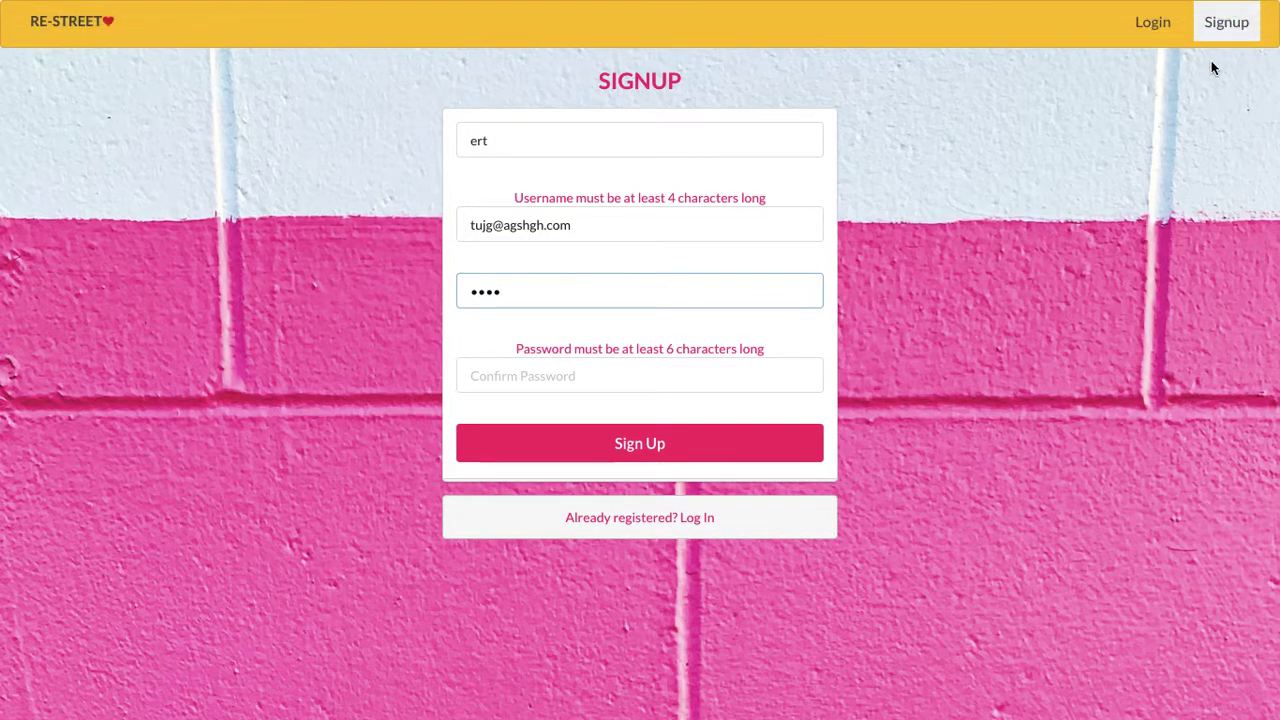
pyautogui.click(1152, 24)
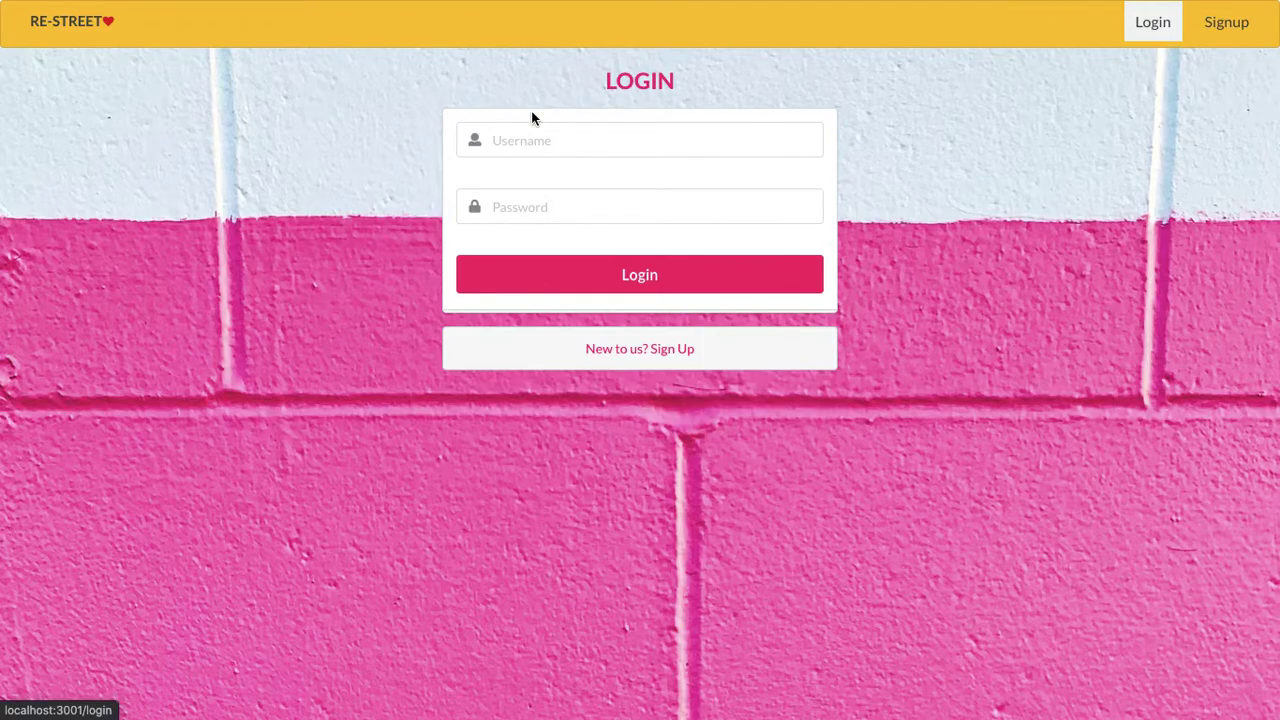
# - Log in with the account's username and password, then dismiss Chrome's password warning
pyautogui.click(530, 139)
pyautogui.write('rita')
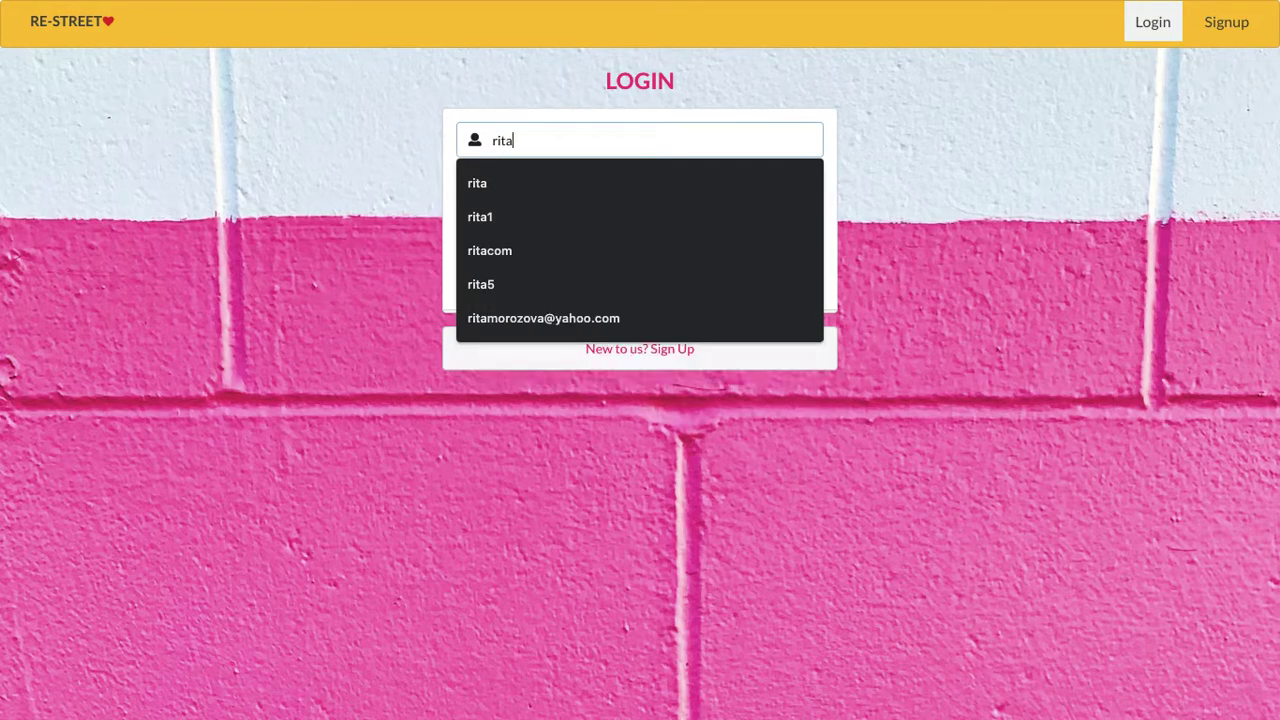
pyautogui.press('Tab')
pyautogui.write('123456')
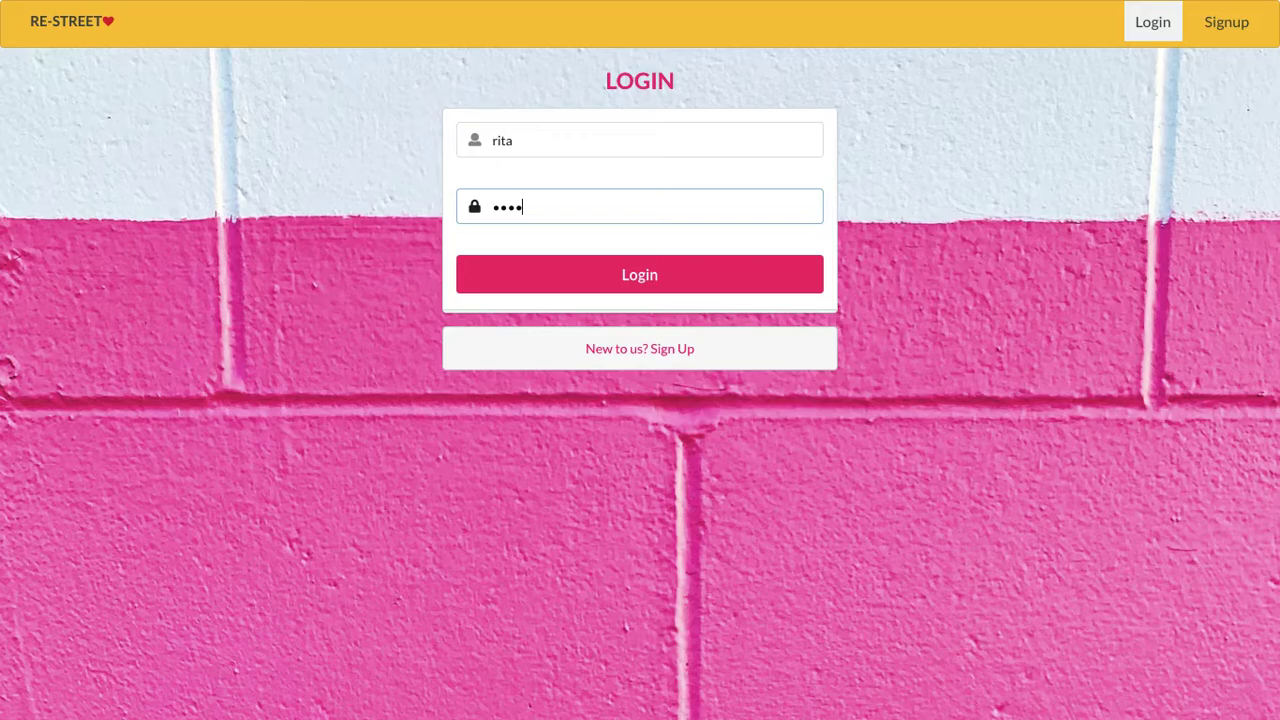
pyautogui.click(644, 268)
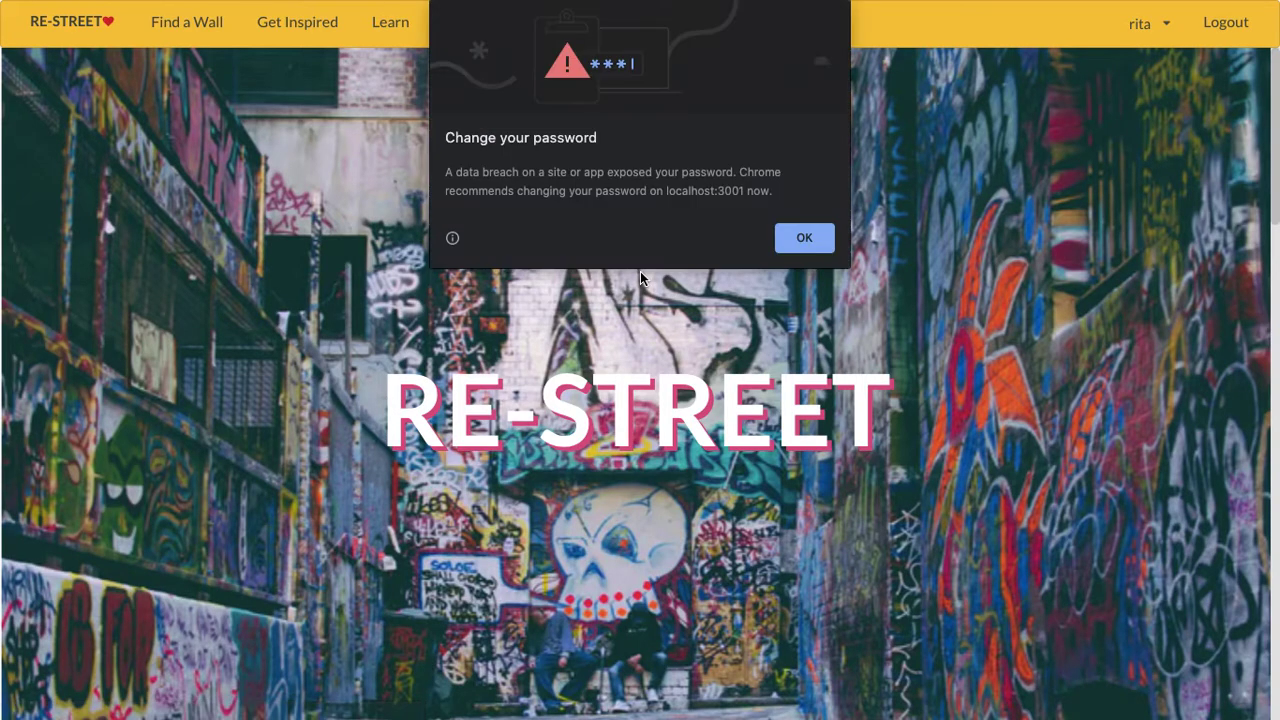
pyautogui.click(830, 238)
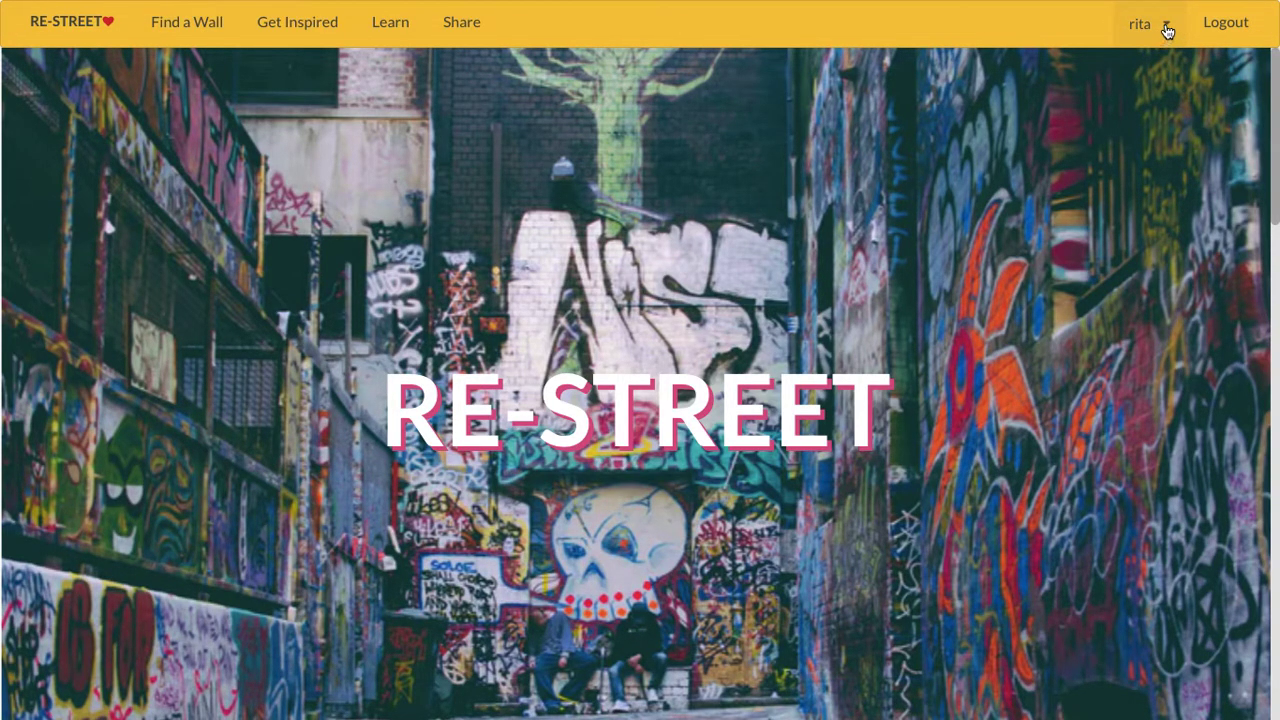
# - Open Profile from the account dropdown and jump to the profile editing form
pyautogui.click(1166, 30)
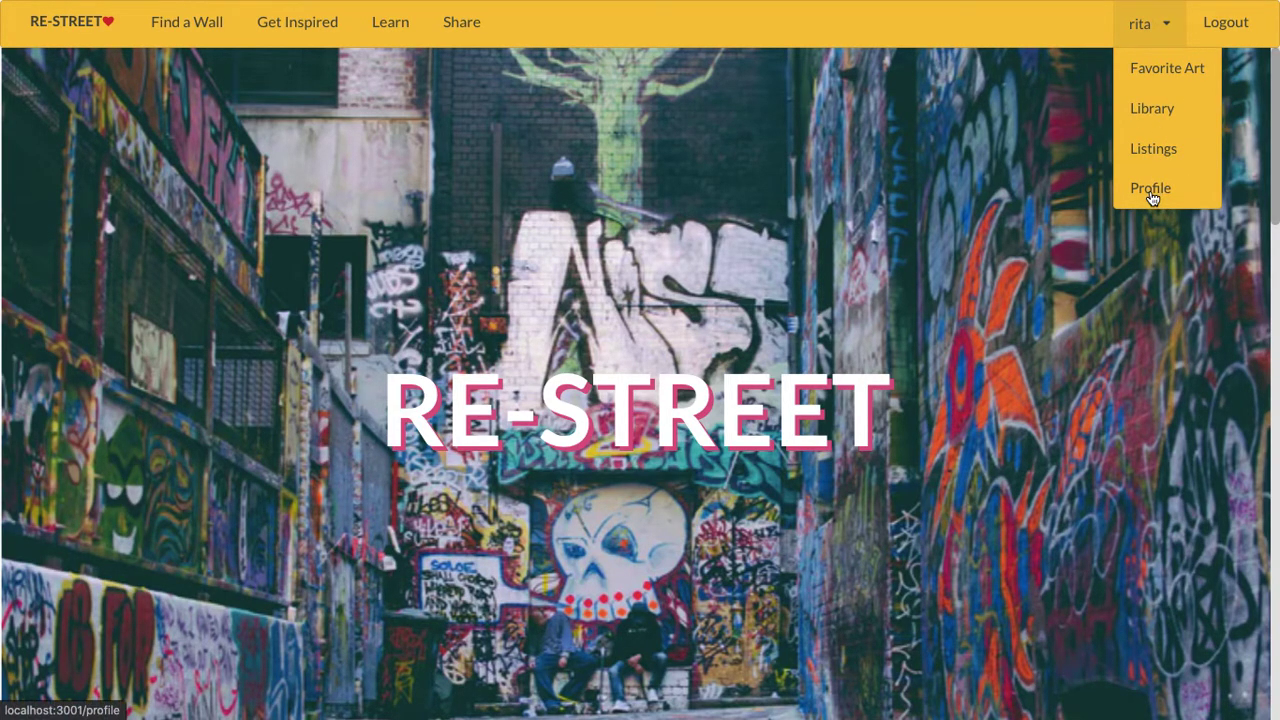
pyautogui.click(1151, 190)
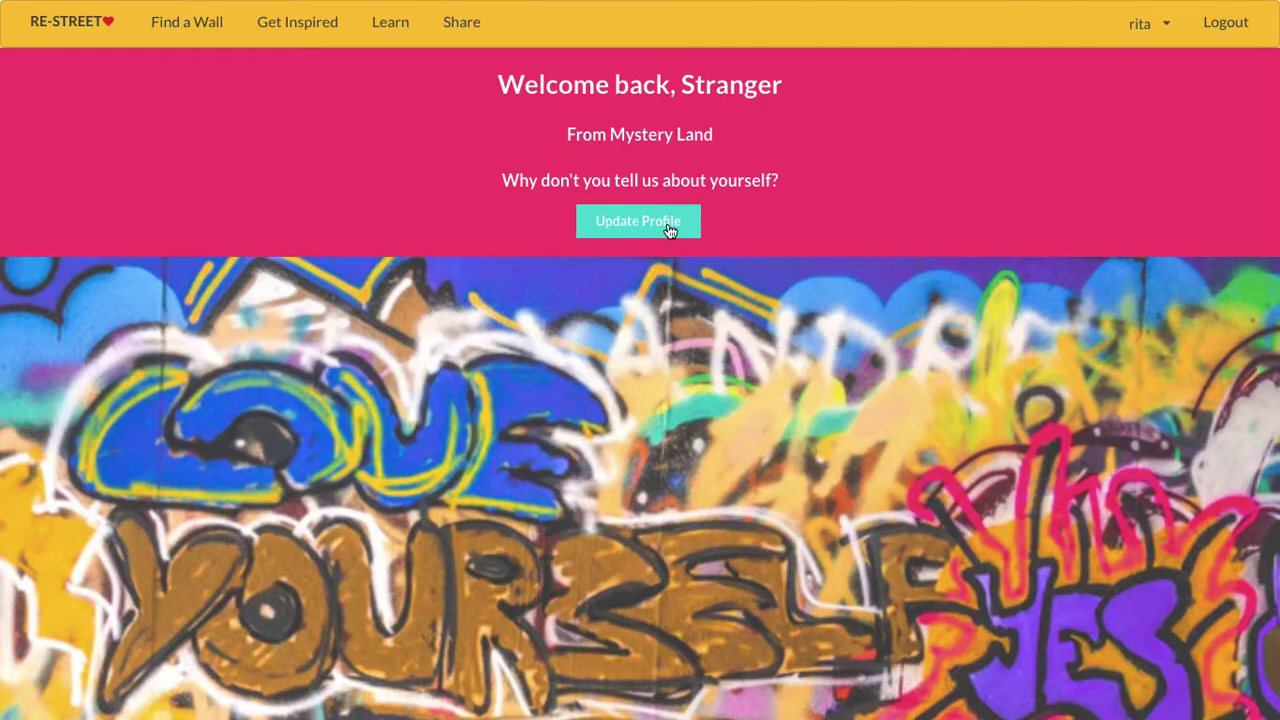
pyautogui.click(669, 230)
# - Save the profile with a name, location Seattle and bio 'I am artist!', then open Find a Wall
pyautogui.click(569, 338)
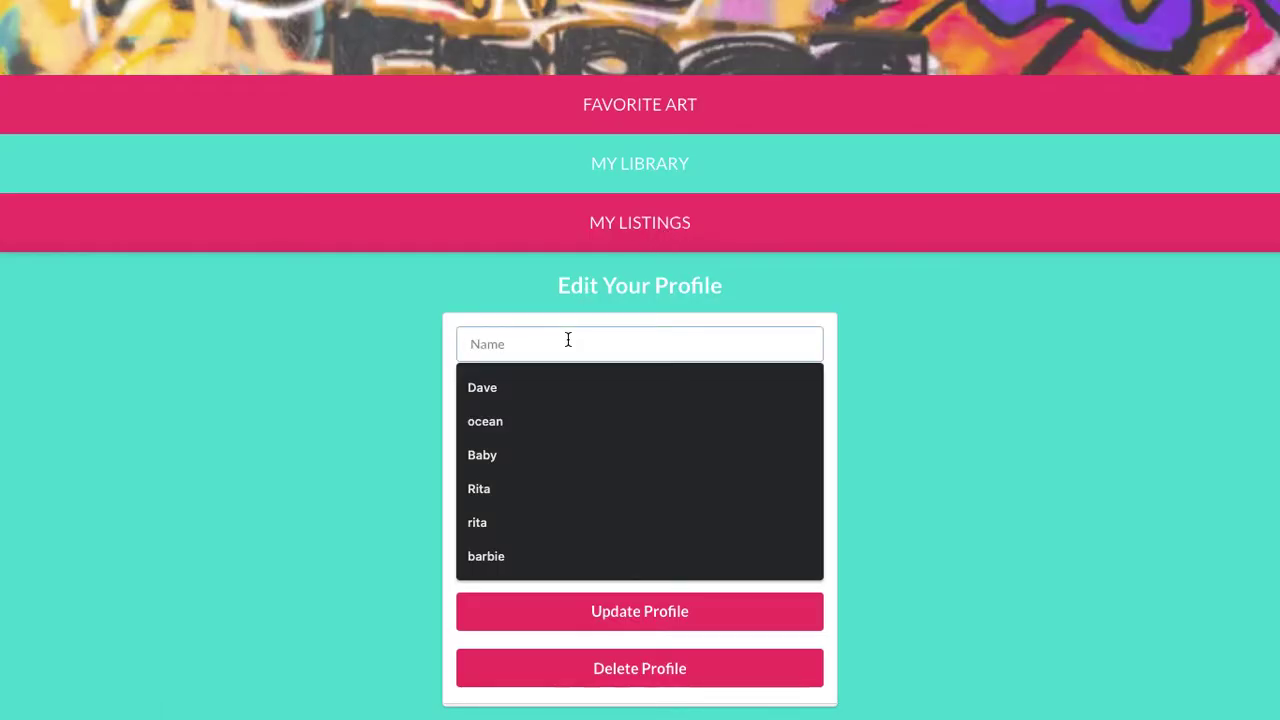
pyautogui.write('Rita')
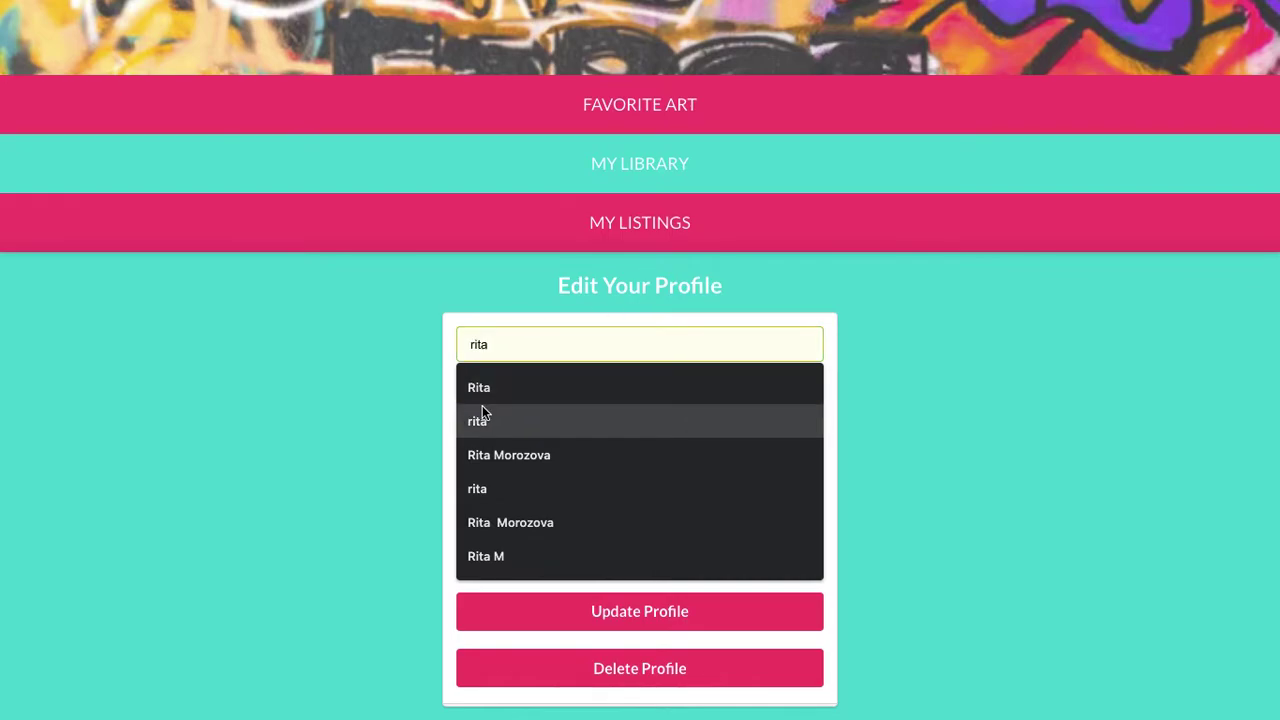
pyautogui.click(484, 388)
pyautogui.click(532, 412)
pyautogui.write('S')
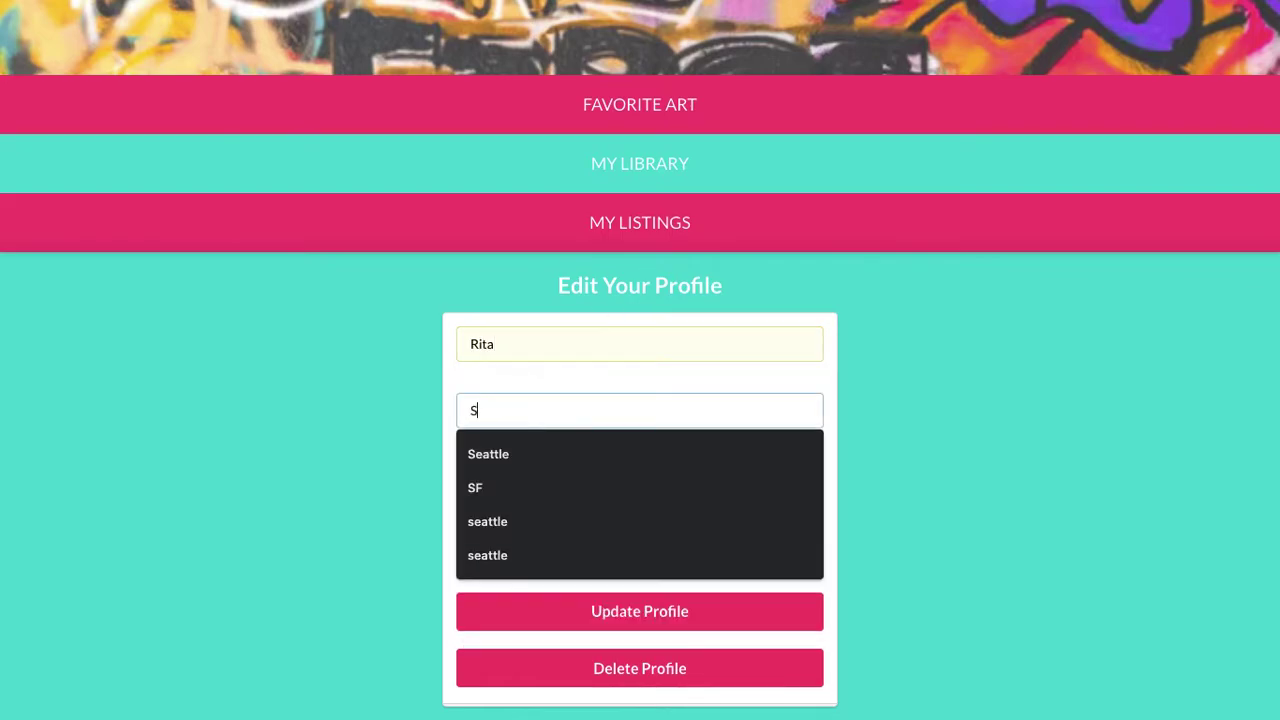
pyautogui.write('eattle')
pyautogui.press('Tab')
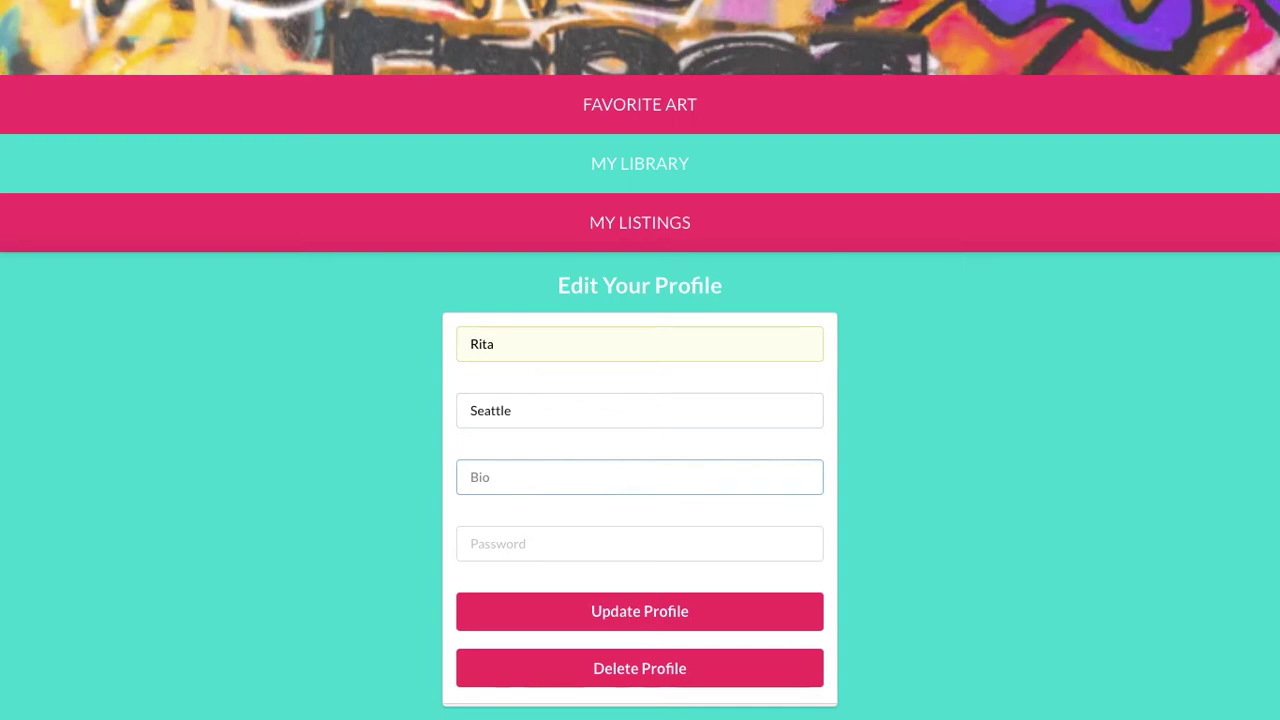
pyautogui.write('I am')
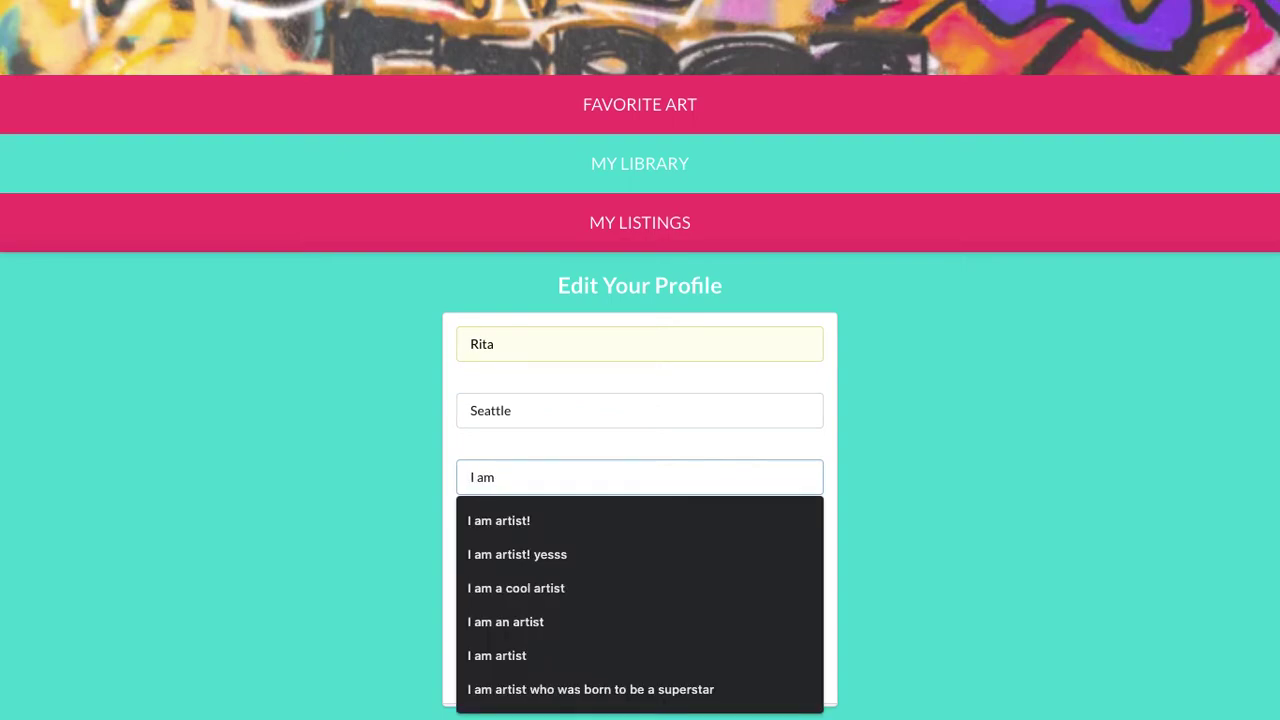
pyautogui.click(504, 519)
pyautogui.click(638, 612)
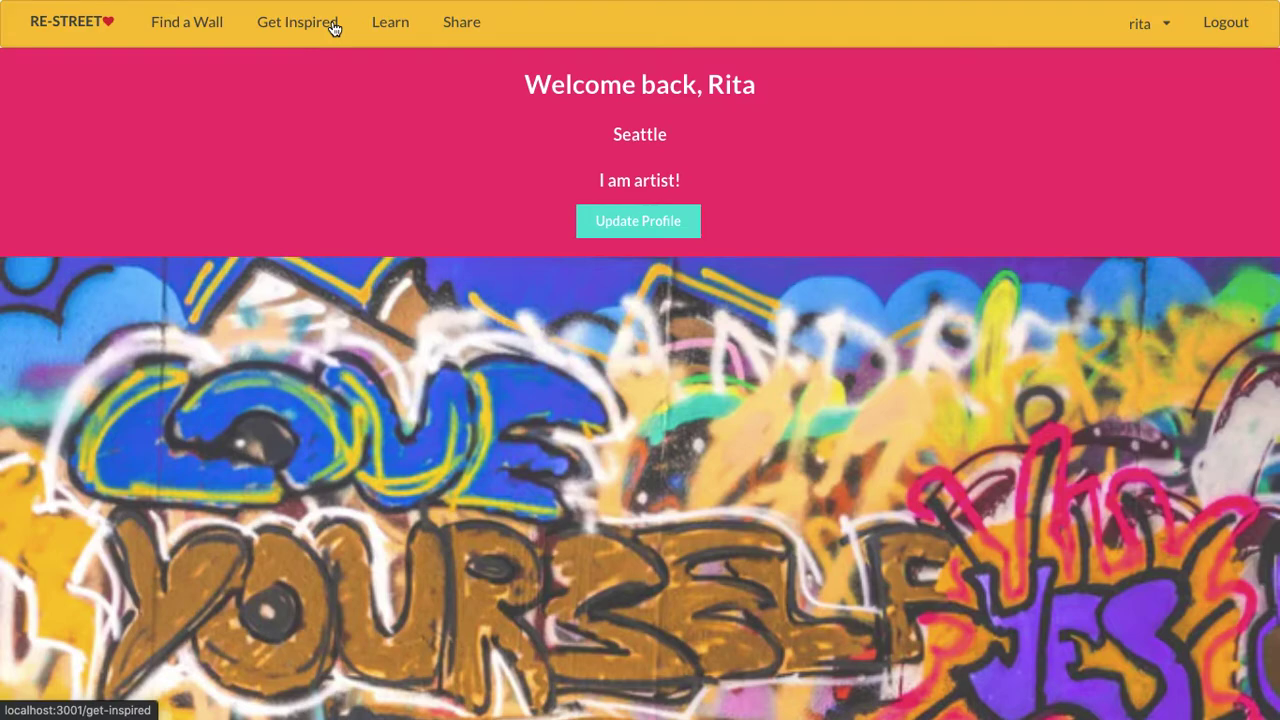
pyautogui.click(185, 26)
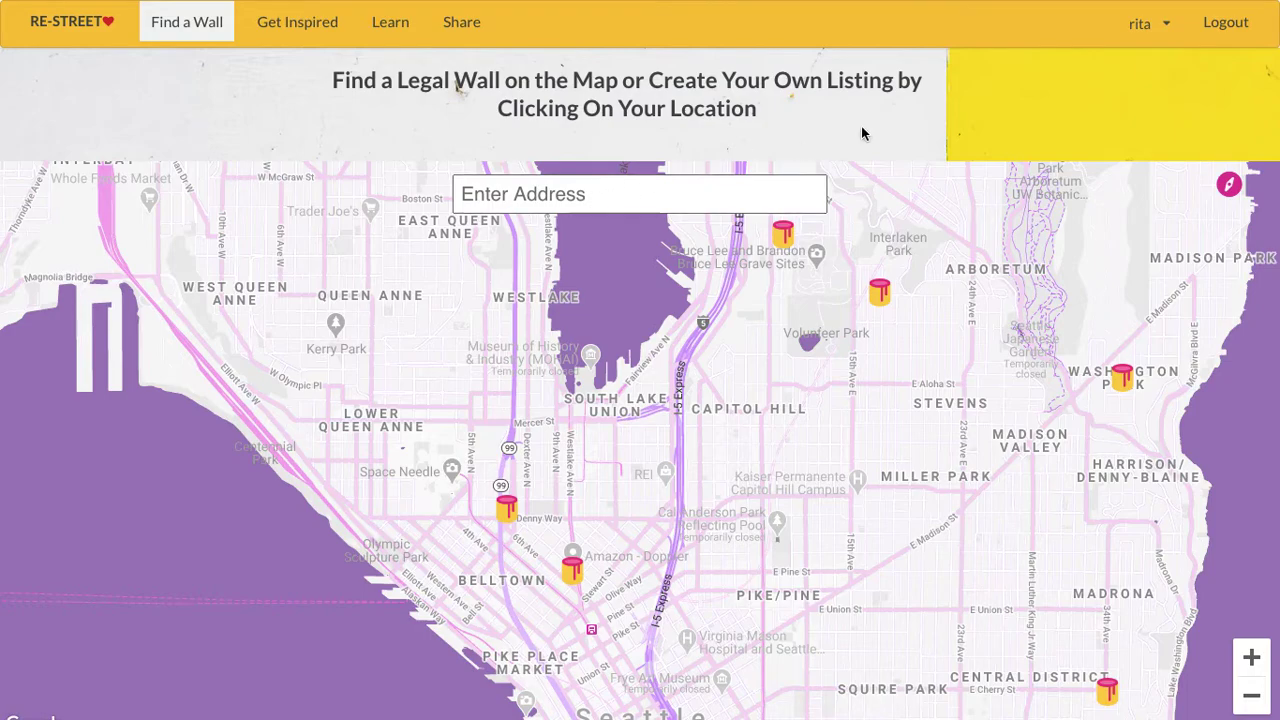
# - Center the Find a Wall map on the current location and zoom out two levels
pyautogui.click(1230, 186)
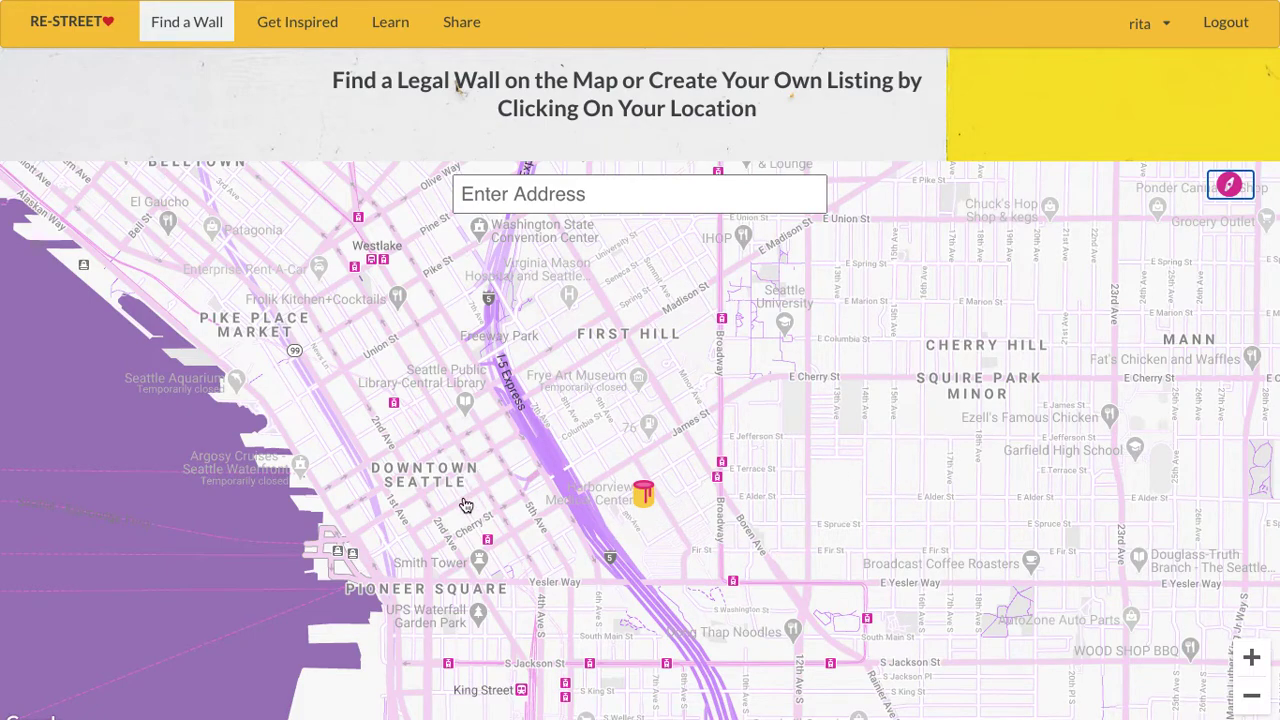
pyautogui.click(1252, 696)
pyautogui.click(1252, 697)
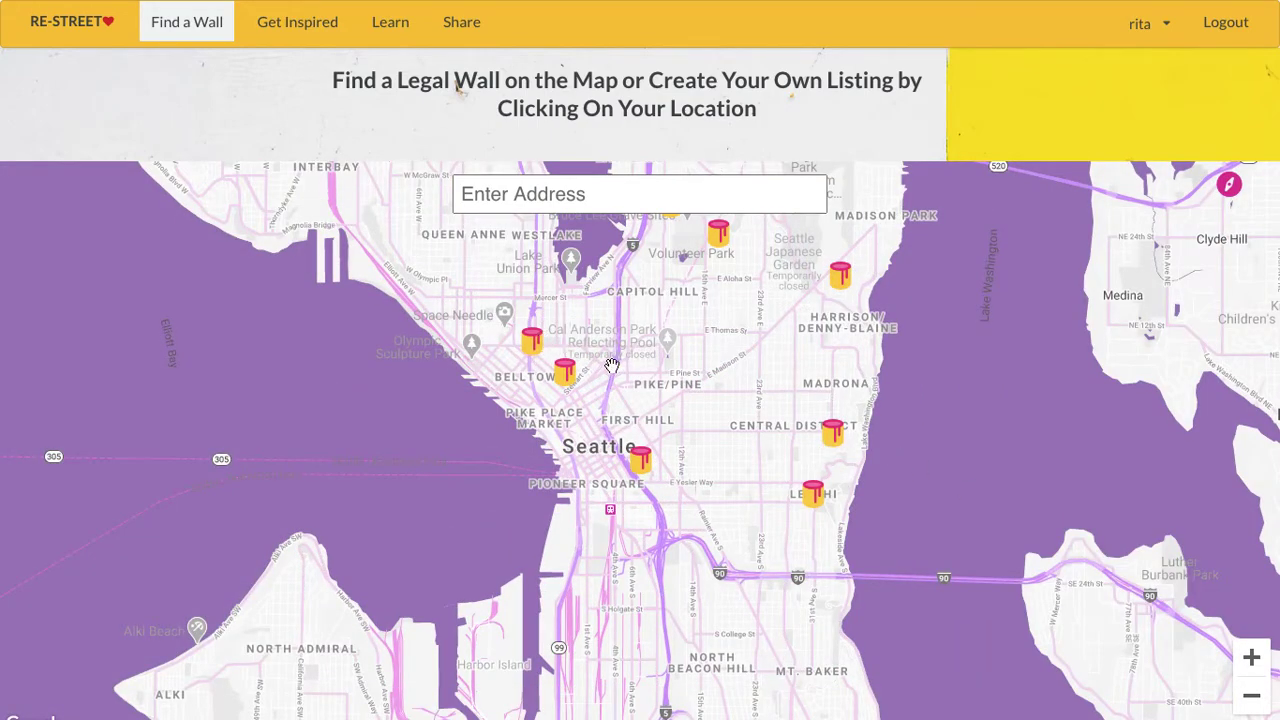
# - Open the Belltown Local Gas Station wall's details and start its reservation email
pyautogui.click(532, 342)
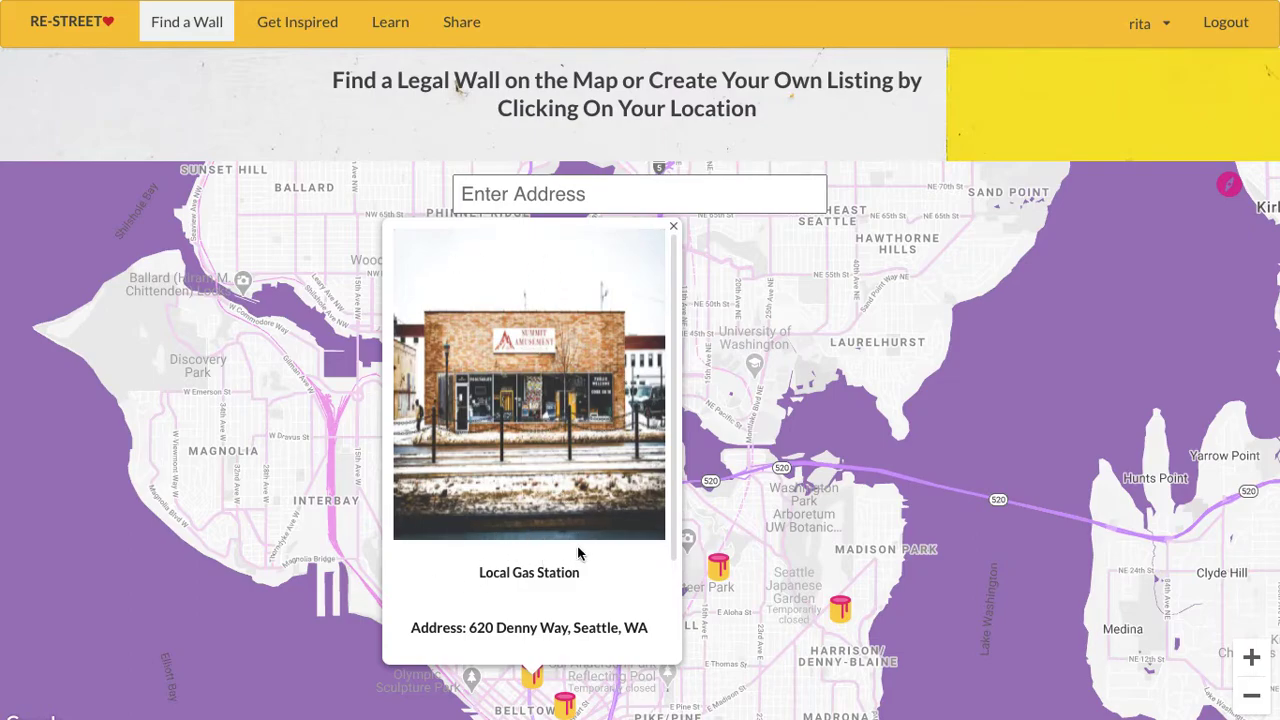
pyautogui.scroll(-1, 578, 553)
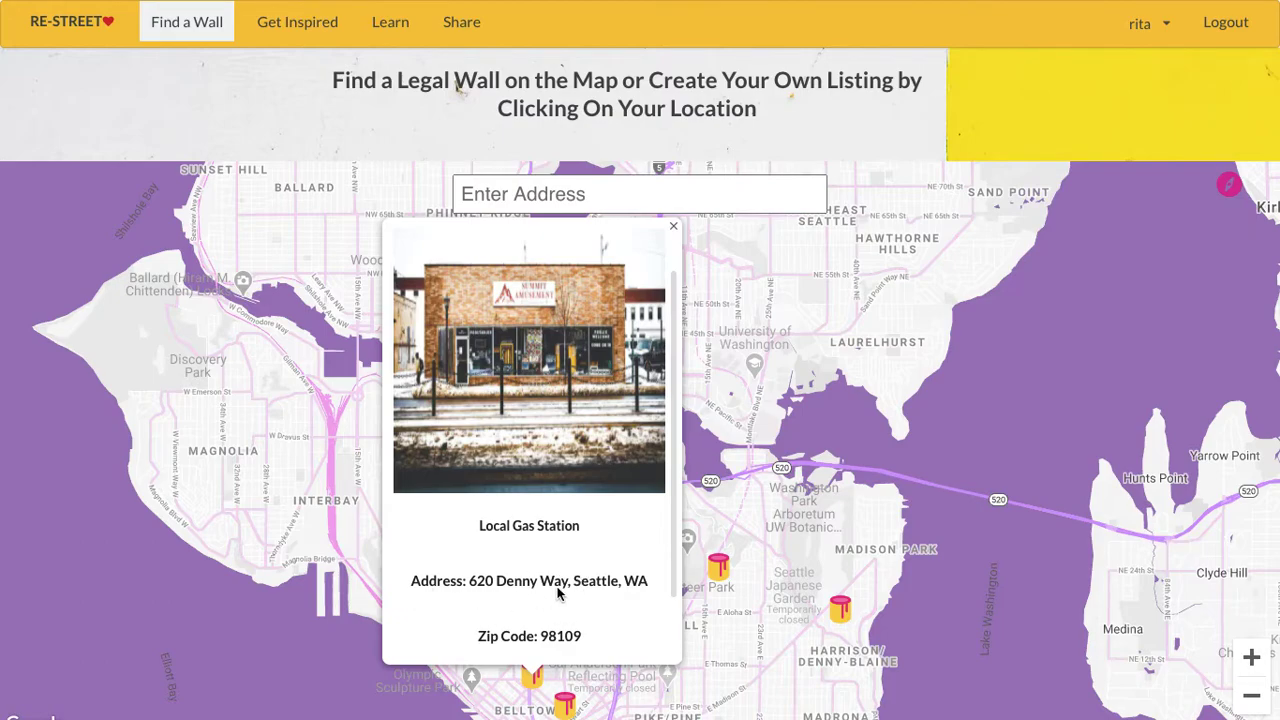
pyautogui.scroll(-2, 558, 592)
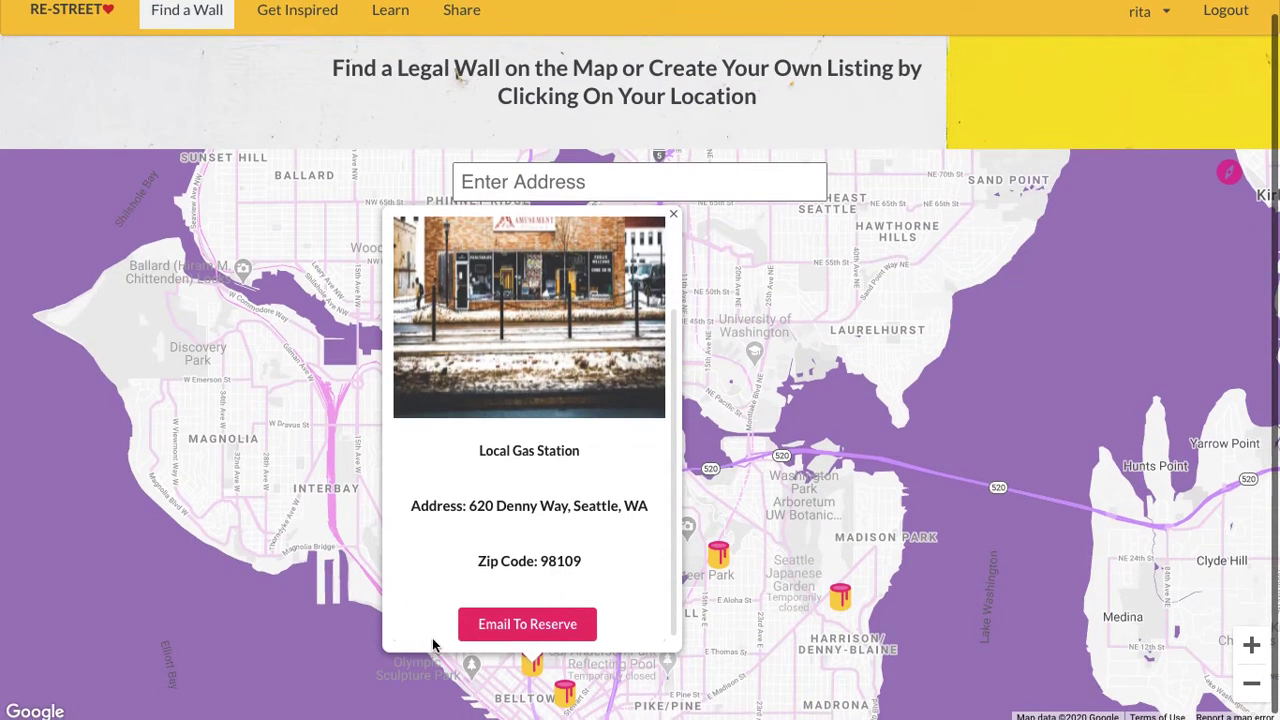
pyautogui.click(567, 626)
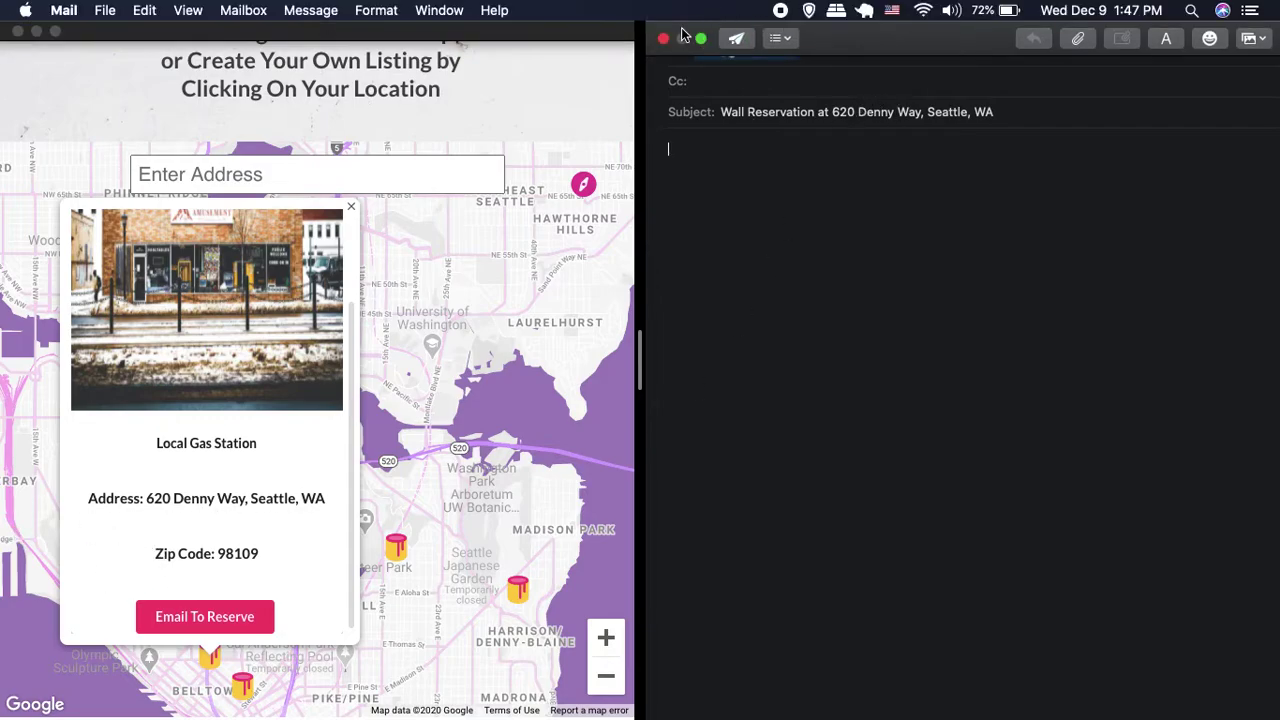
# - Close the reservation email draft without saving it
pyautogui.click(664, 38)
pyautogui.click(913, 132)
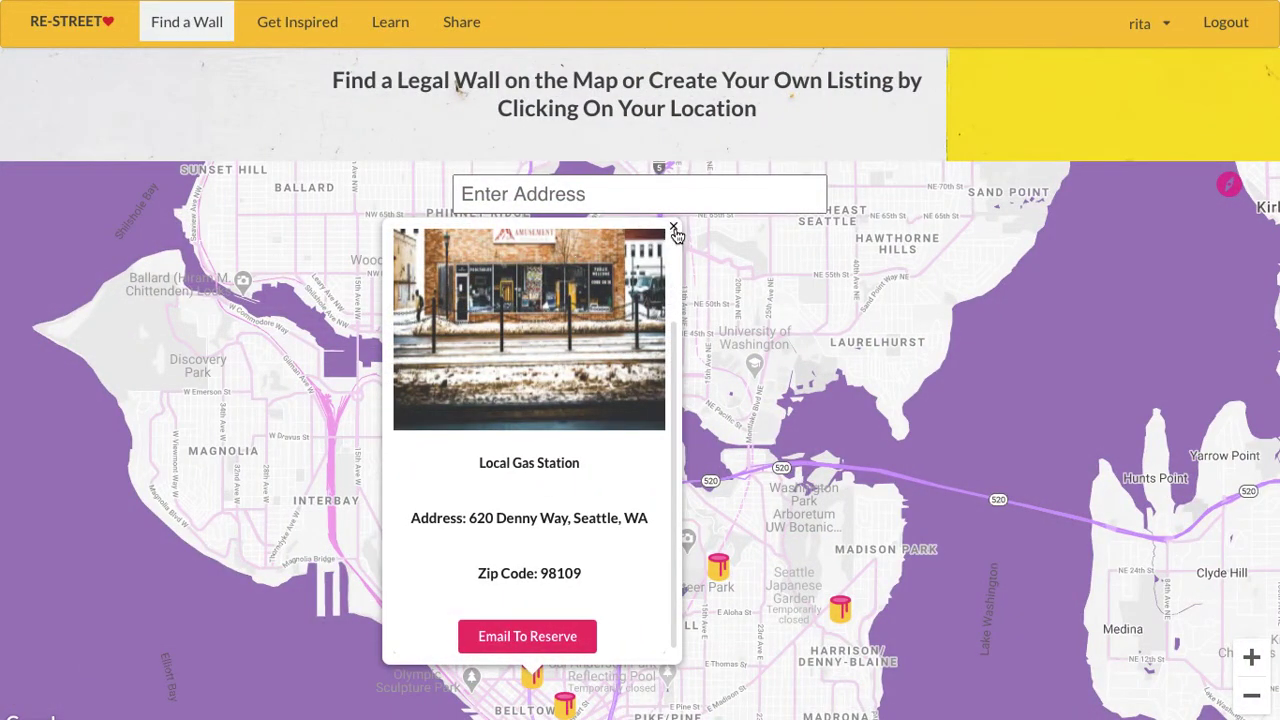
# - Close the gas station details, then view and close the Belltown mural listing
pyautogui.click(675, 230)
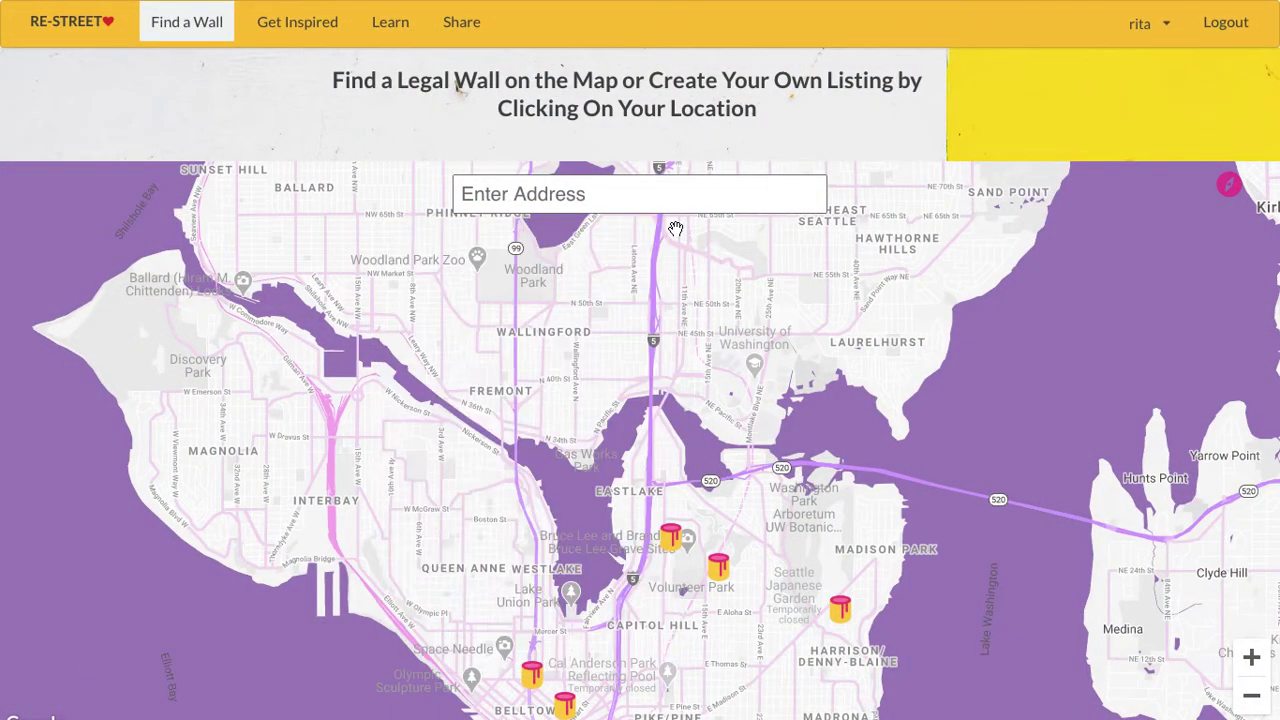
pyautogui.moveTo(616, 640)
pyautogui.mouseDown()
pyautogui.moveTo(606, 560)
pyautogui.moveTo(530, 555)
pyautogui.mouseUp()
pyautogui.click(527, 550)
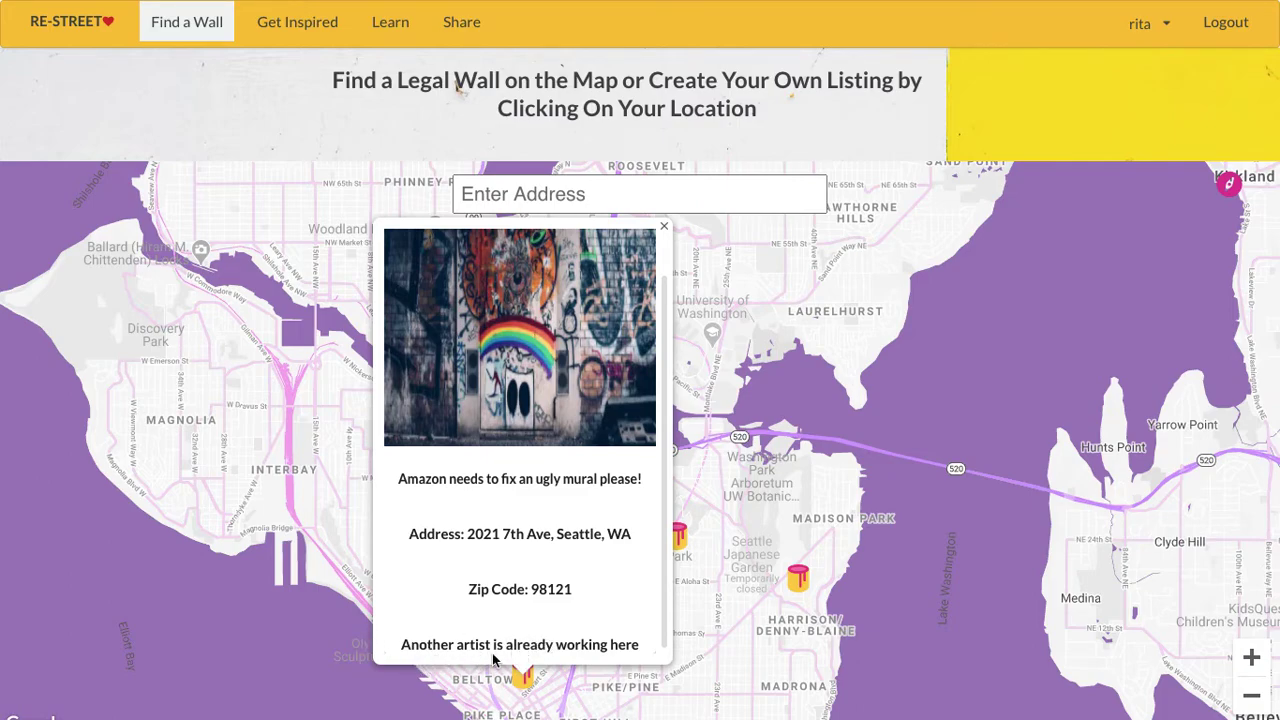
pyautogui.click(665, 232)
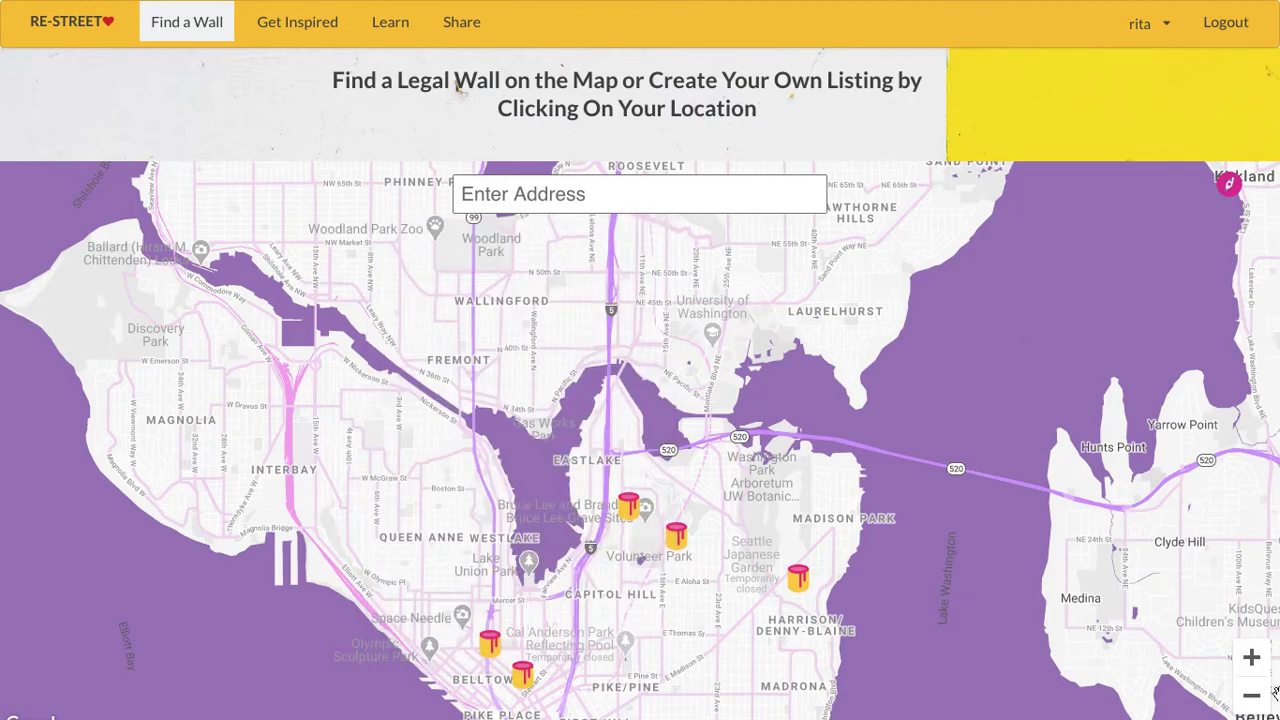
# - Zoom in on Capitol Hill and drop a new wall location near E Pine St
pyautogui.click(1251, 658)
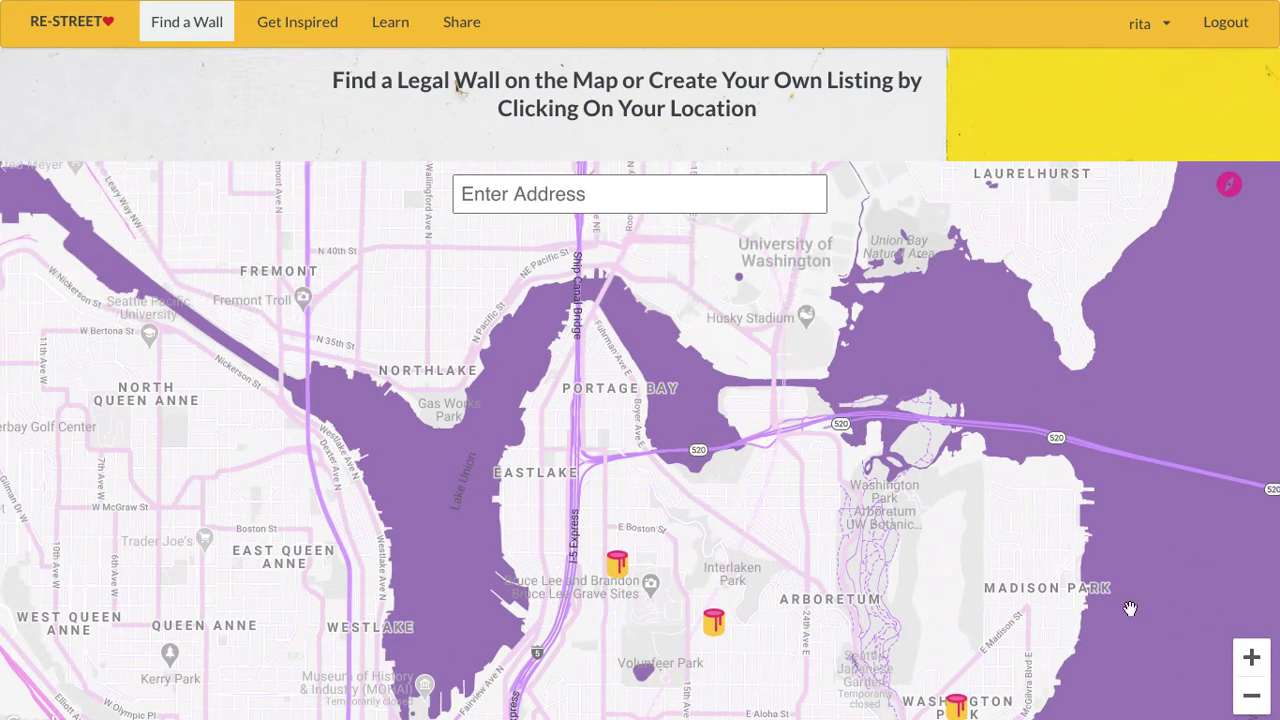
pyautogui.moveTo(796, 418); pyautogui.dragTo(771, 303)
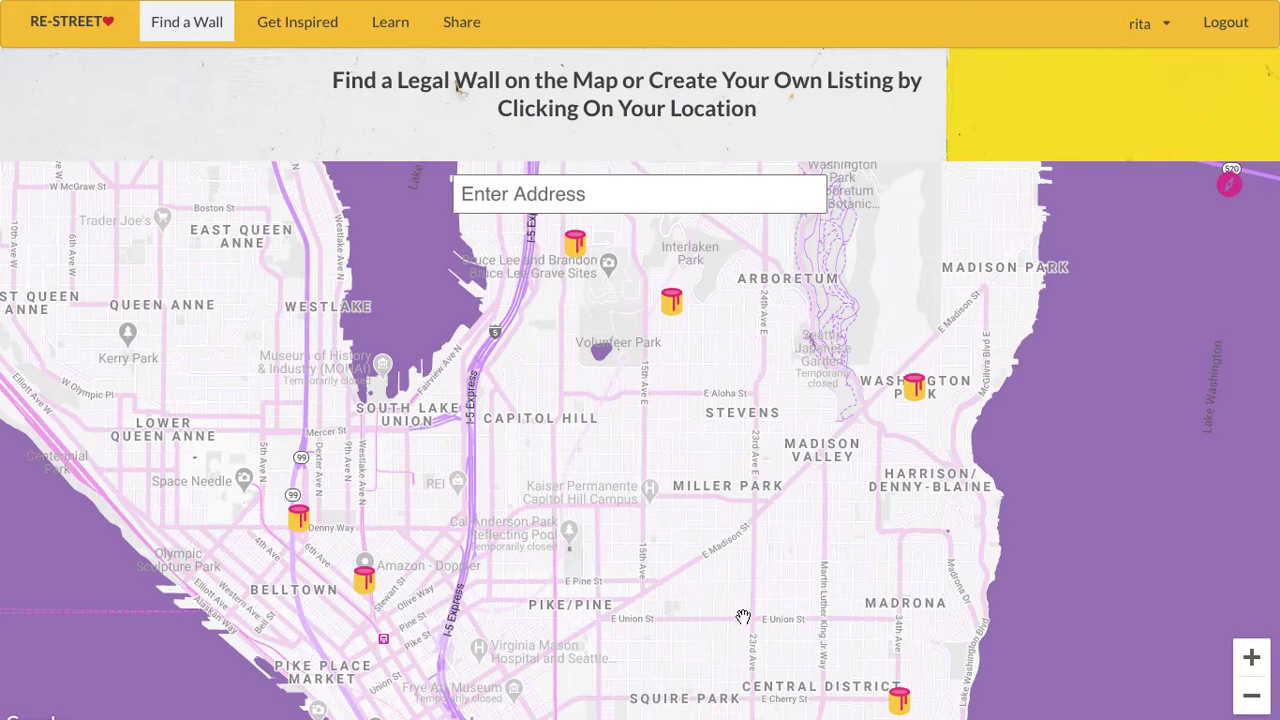
pyautogui.click(600, 554)
# - Enter address 'e pine st, Seattle, WA' and zipcode 98104 in the new wall form
pyautogui.click(601, 555)
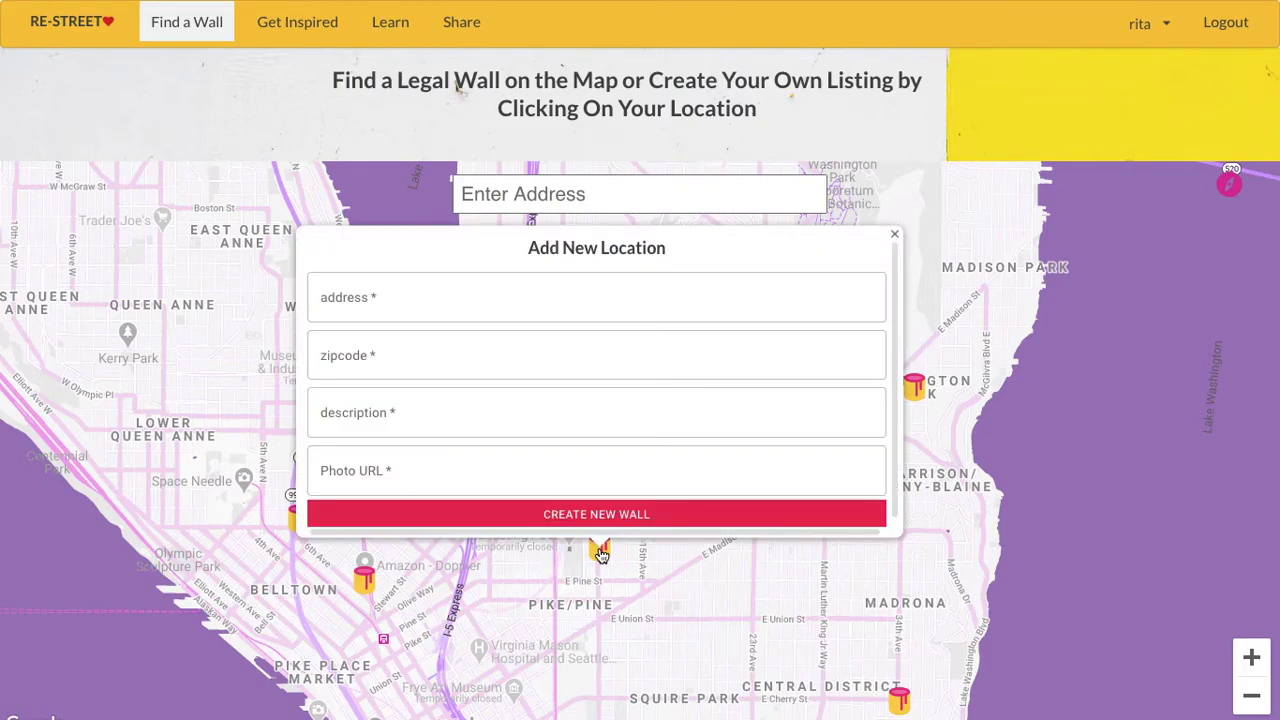
pyautogui.click(352, 297)
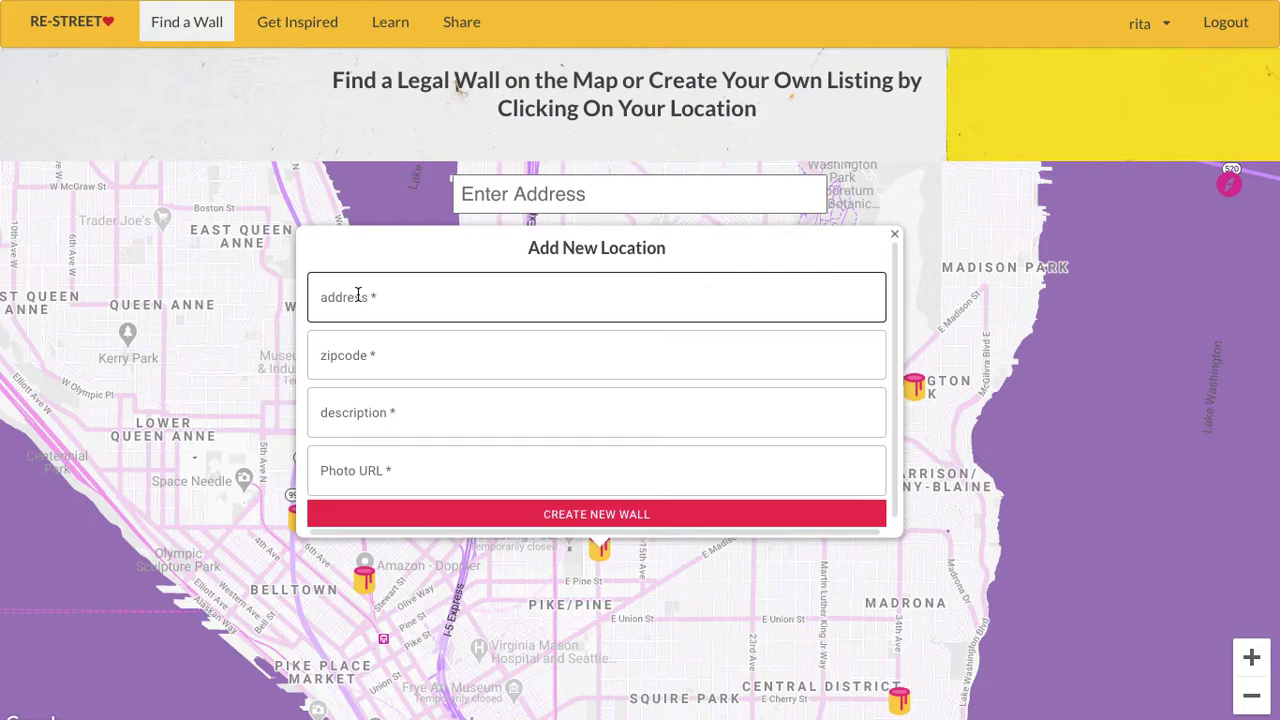
pyautogui.click(358, 294)
pyautogui.write('e p')
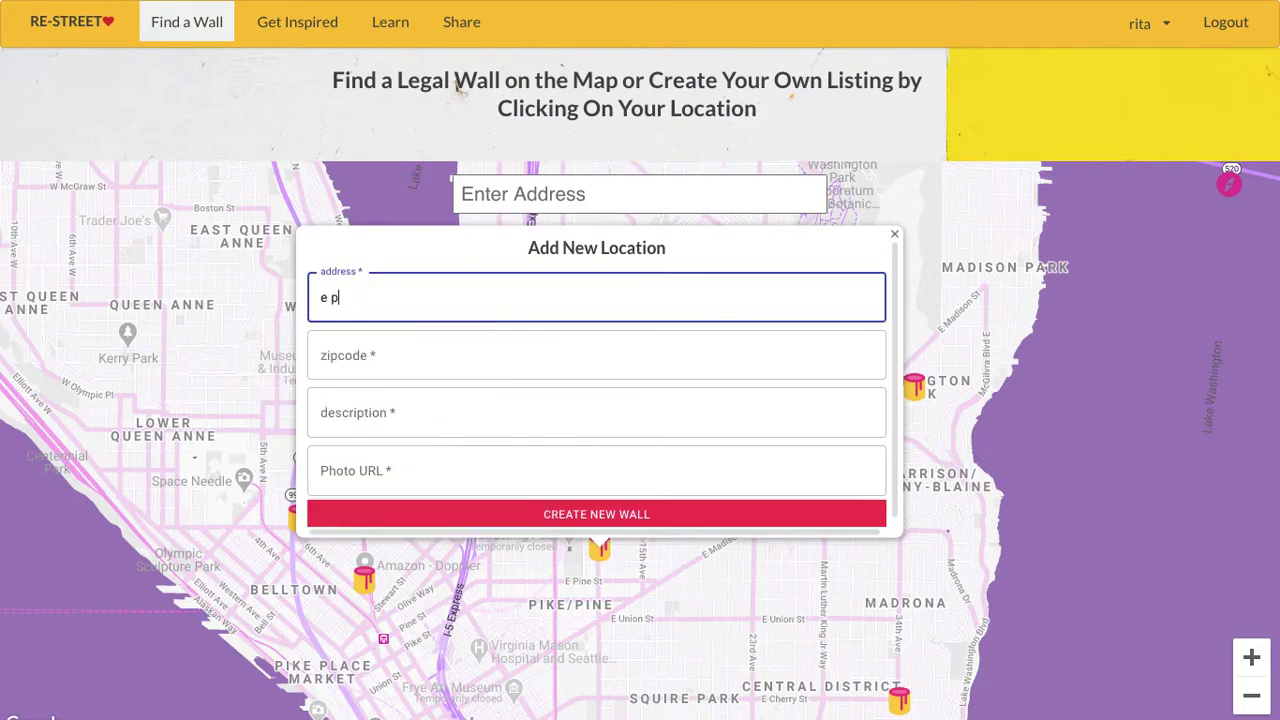
pyautogui.write('ine st, Seattle')
pyautogui.write(', w')
pyautogui.write('WA')
pyautogui.click(373, 349)
pyautogui.write('98')
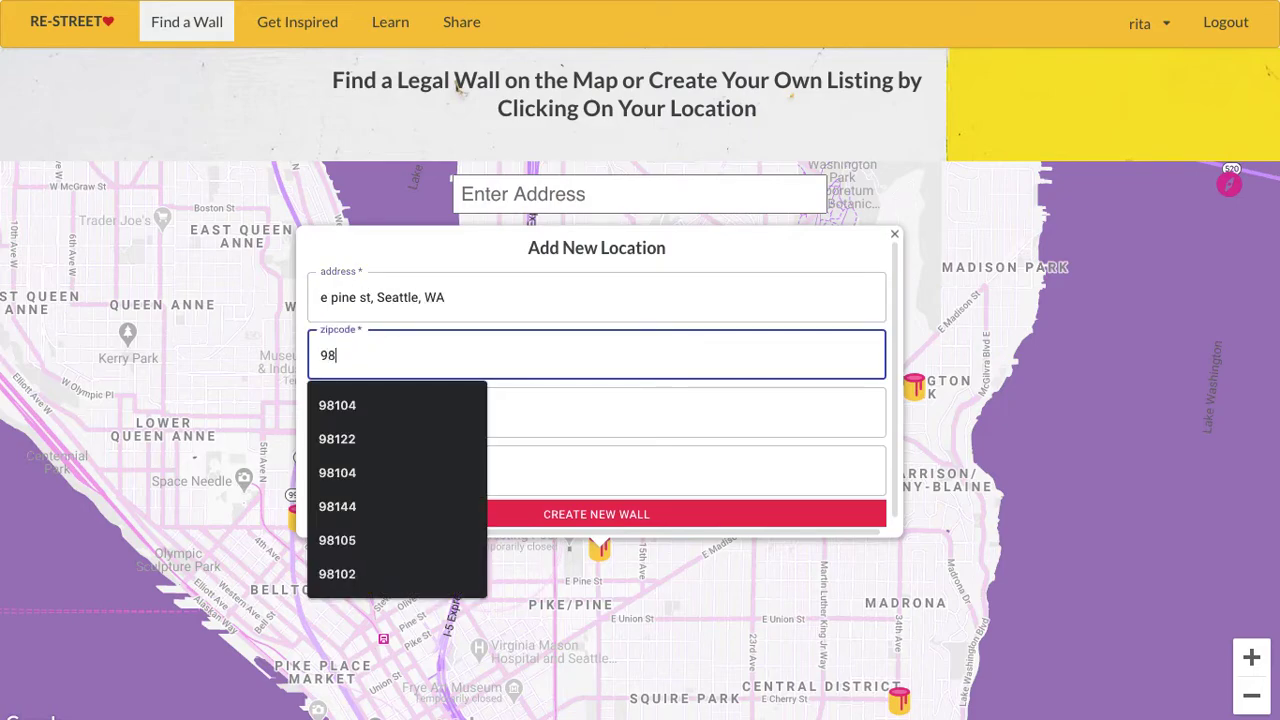
pyautogui.write('104')
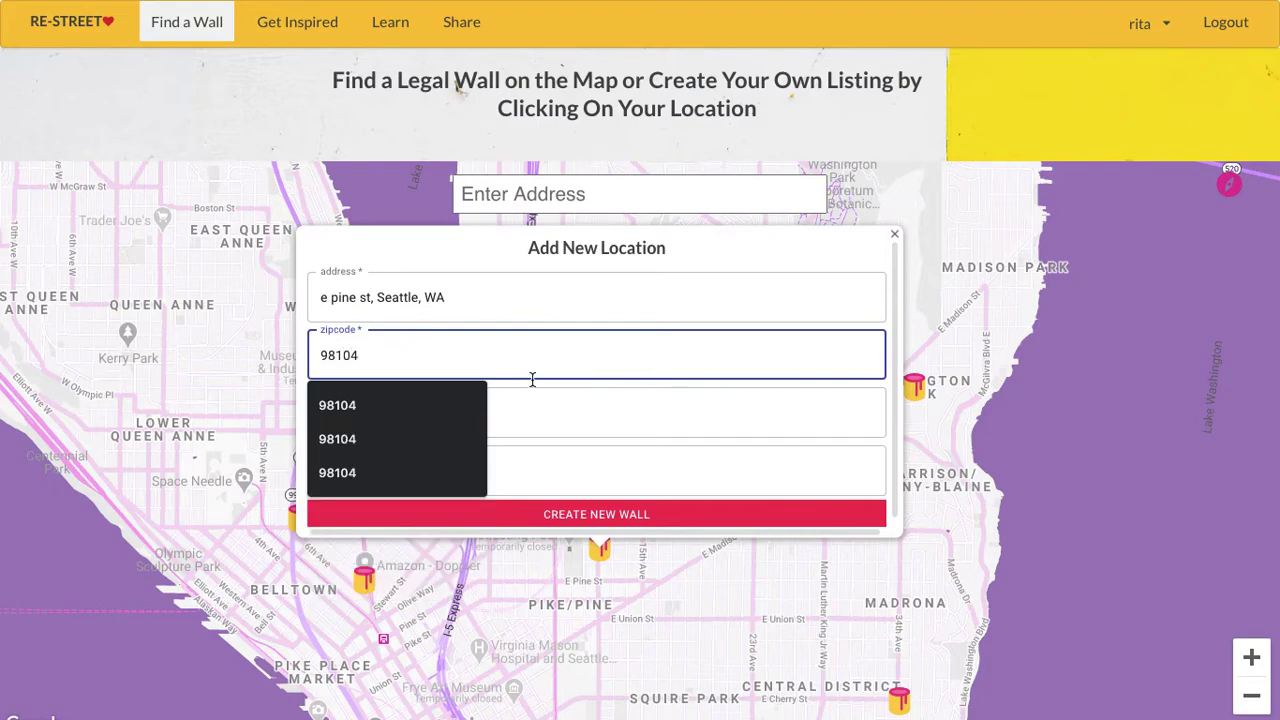
# - Add the description 'i need help with mural', fixing a typo, and paste the photo URL
pyautogui.click(549, 400)
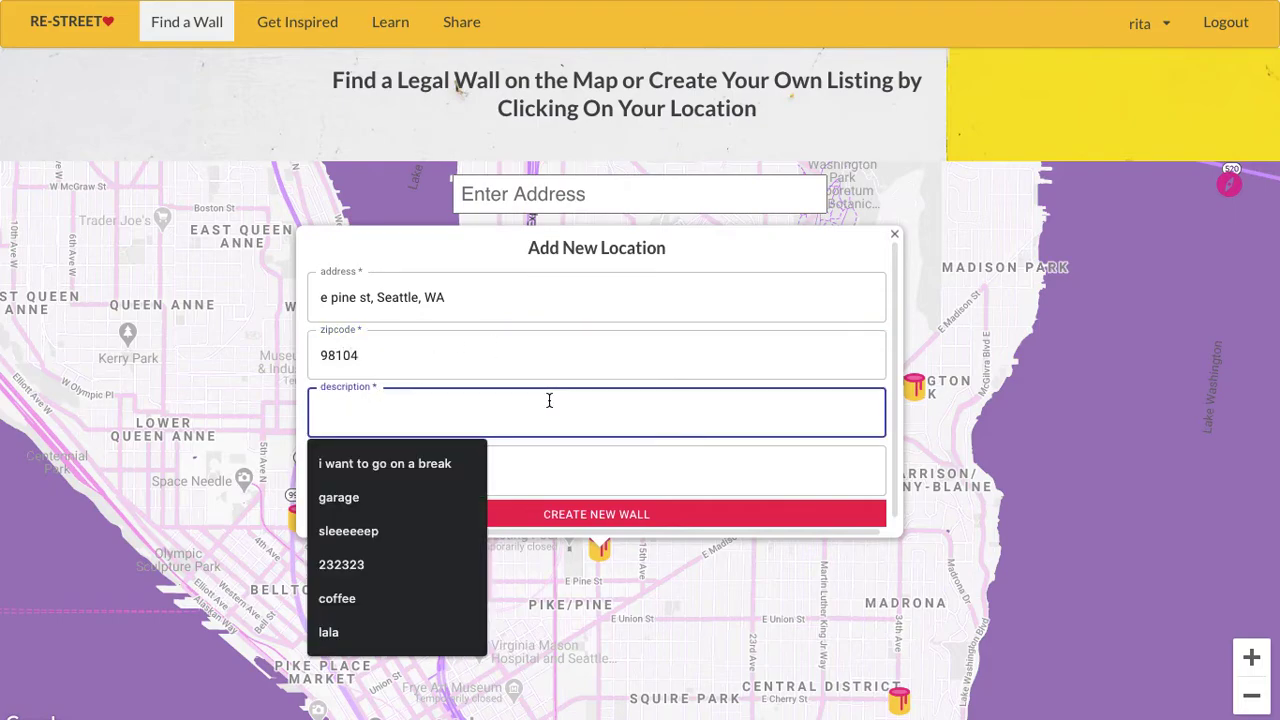
pyautogui.write('i ne')
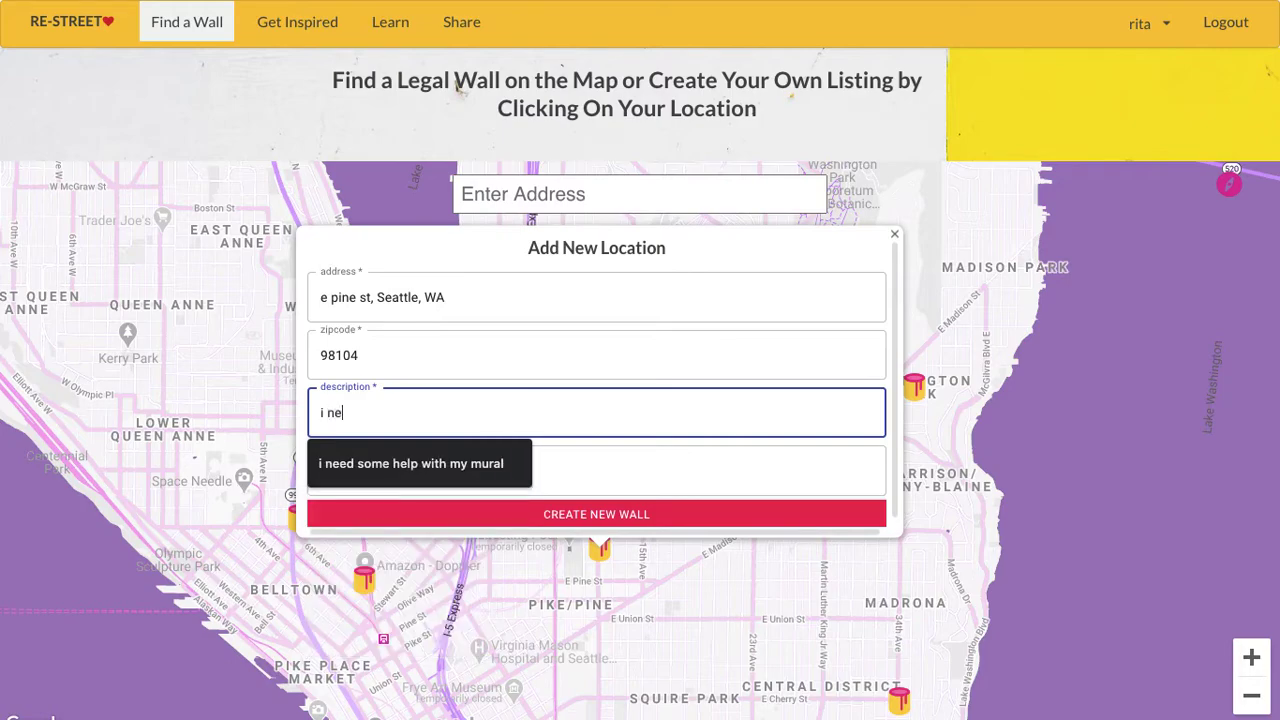
pyautogui.write('ed hrlp with mural')
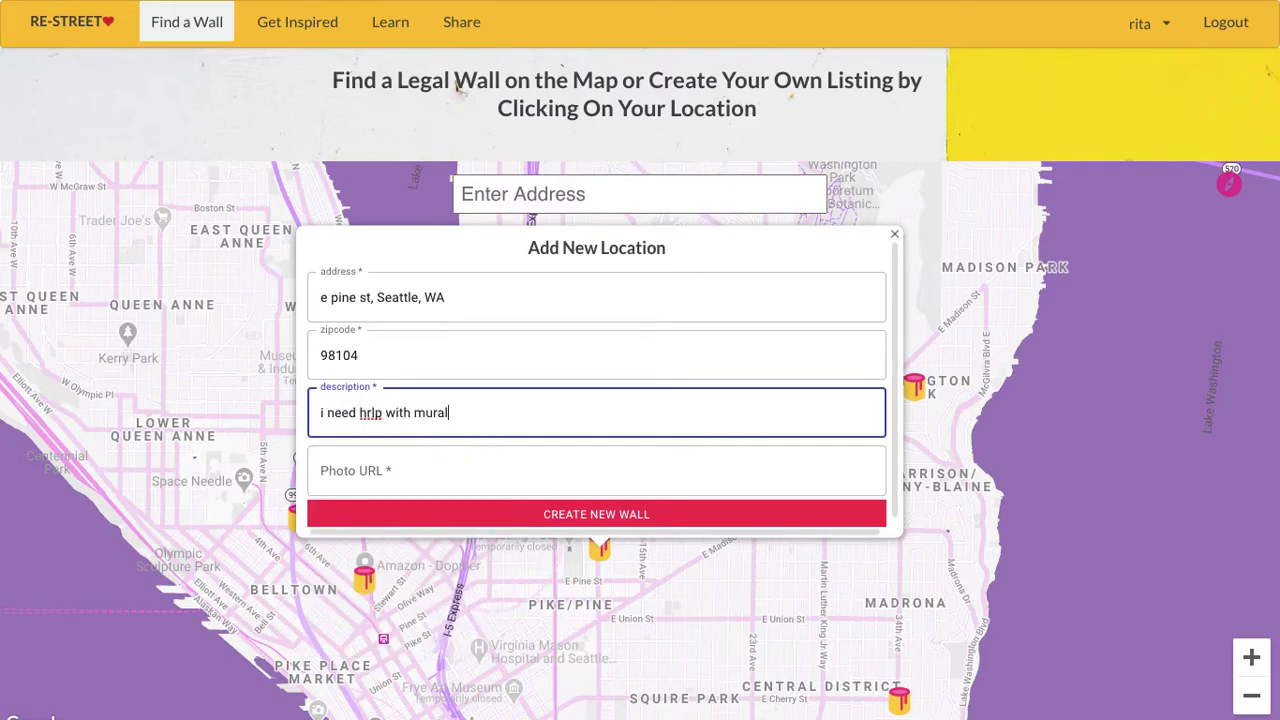
pyautogui.click(370, 412)
pyautogui.press('BackSpace')
pyautogui.write('e')
pyautogui.click(381, 462)
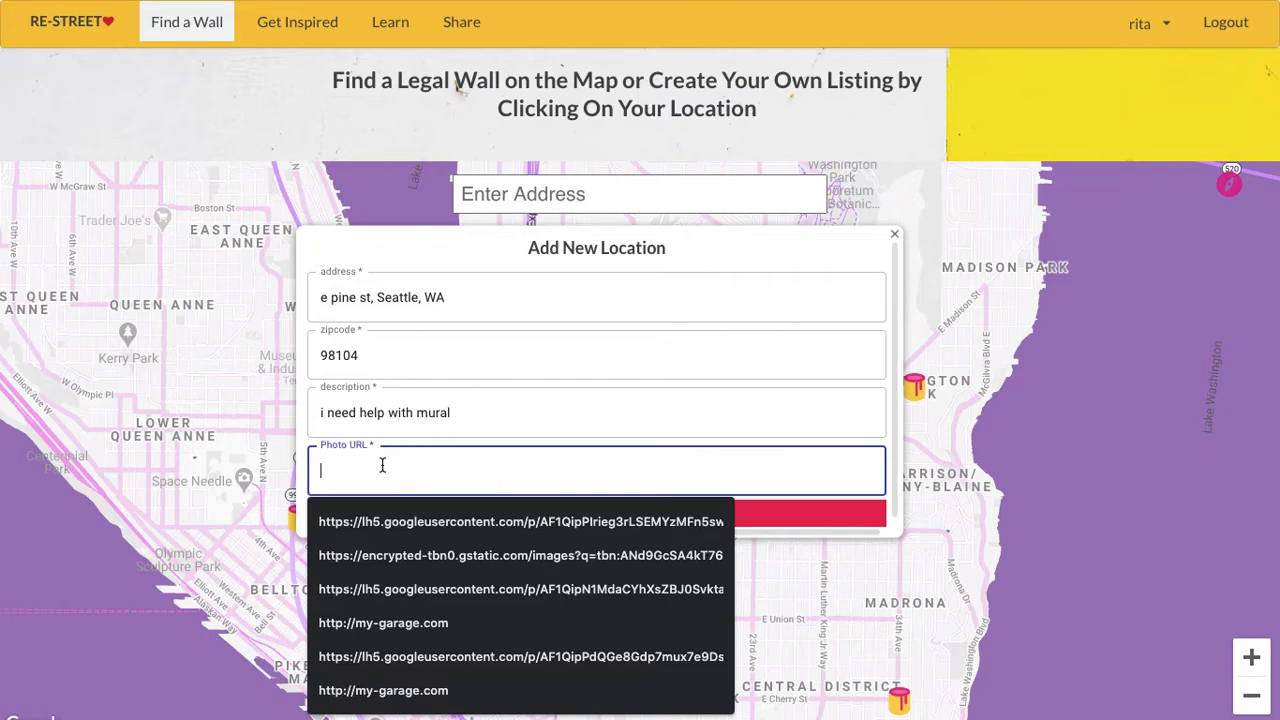
pyautogui.hotkey('ctrl', 'v')
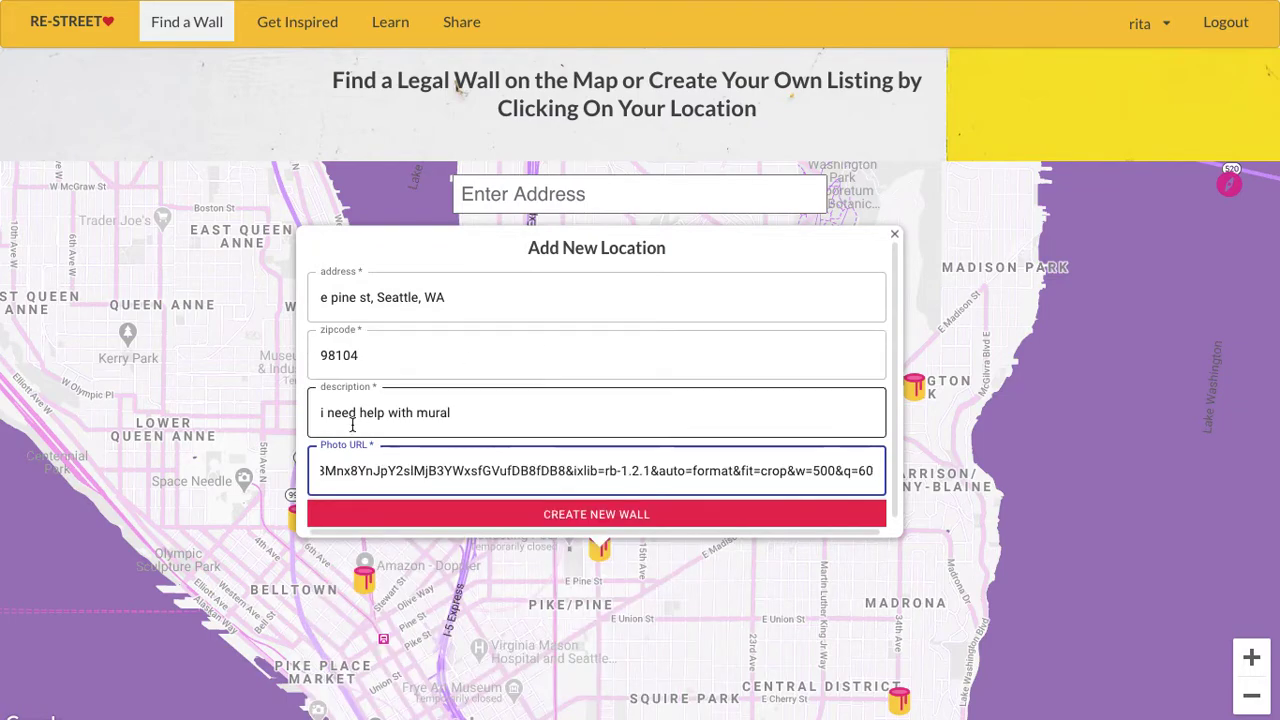
# - Create the new wall and inspect its paint-can marker details on the map
pyautogui.click(615, 515)
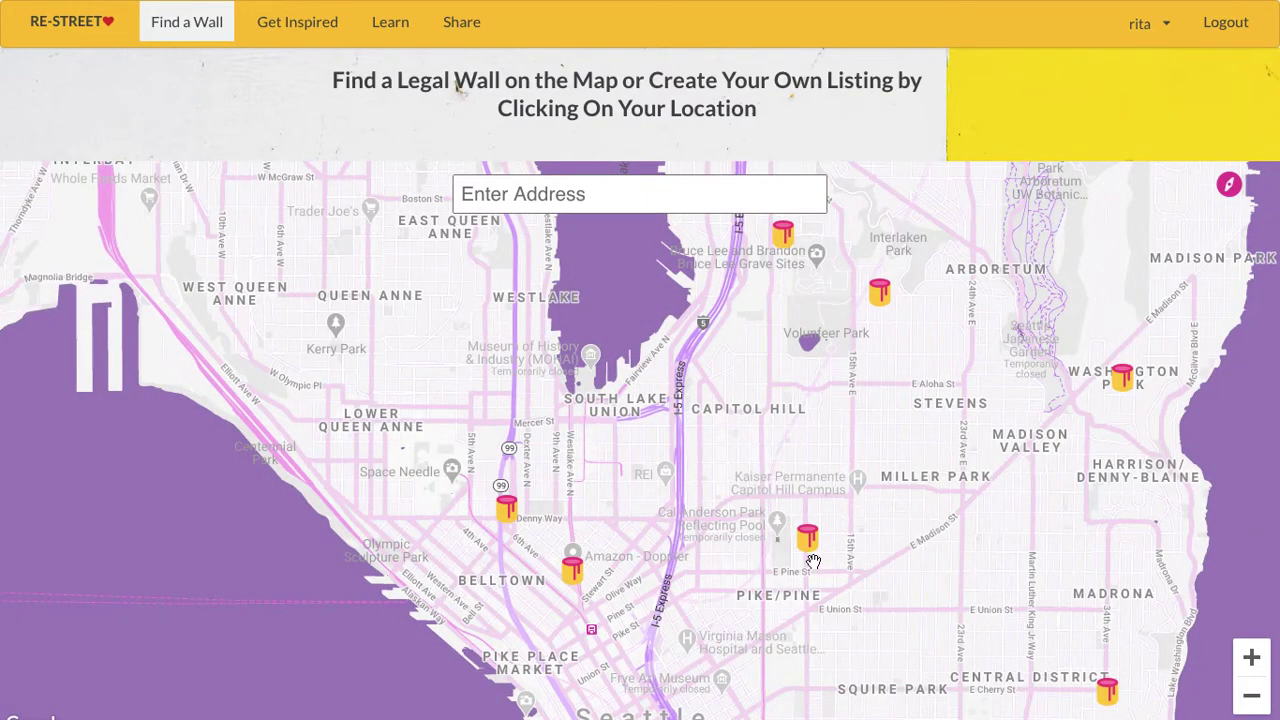
pyautogui.click(805, 545)
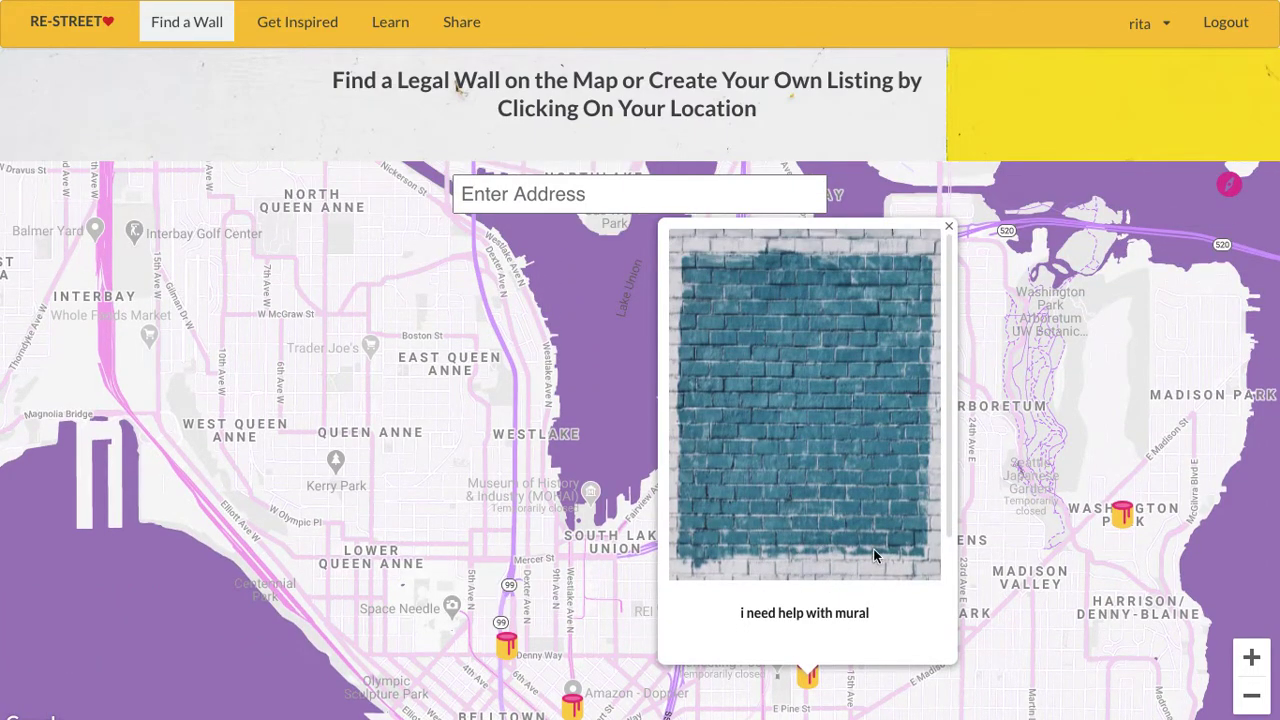
pyautogui.scroll(-3, 820, 545)
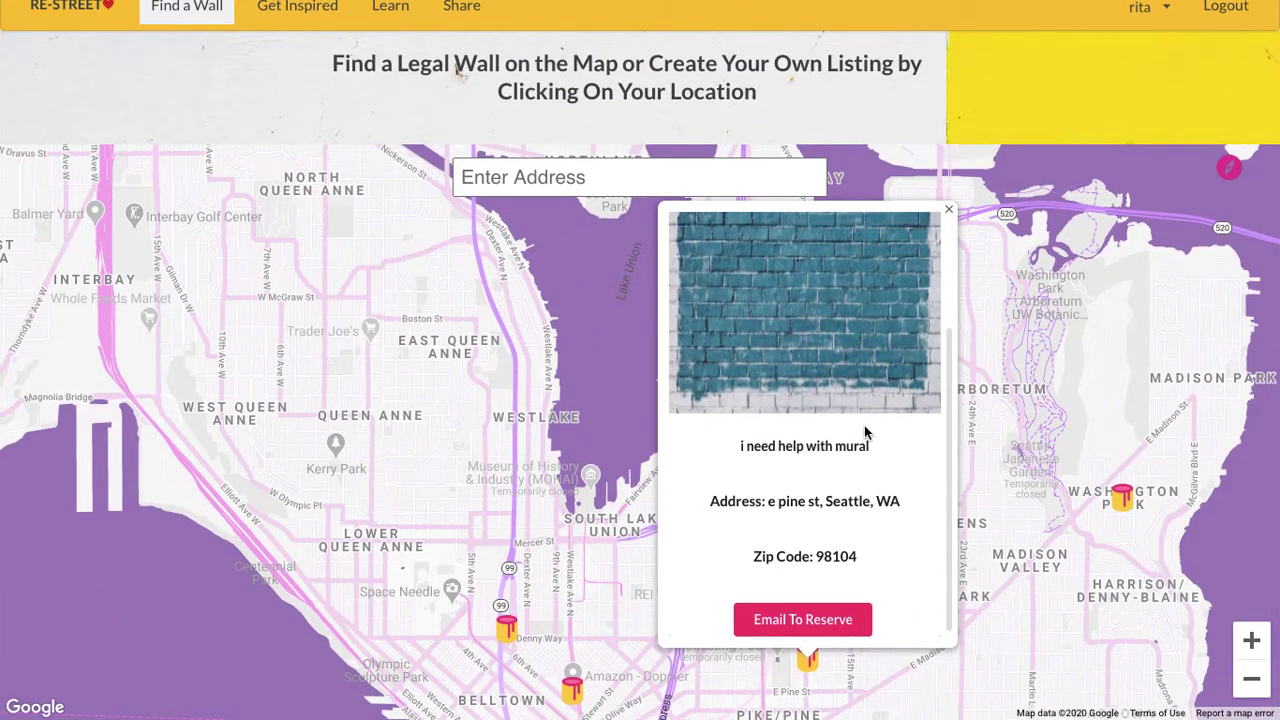
pyautogui.click(951, 210)
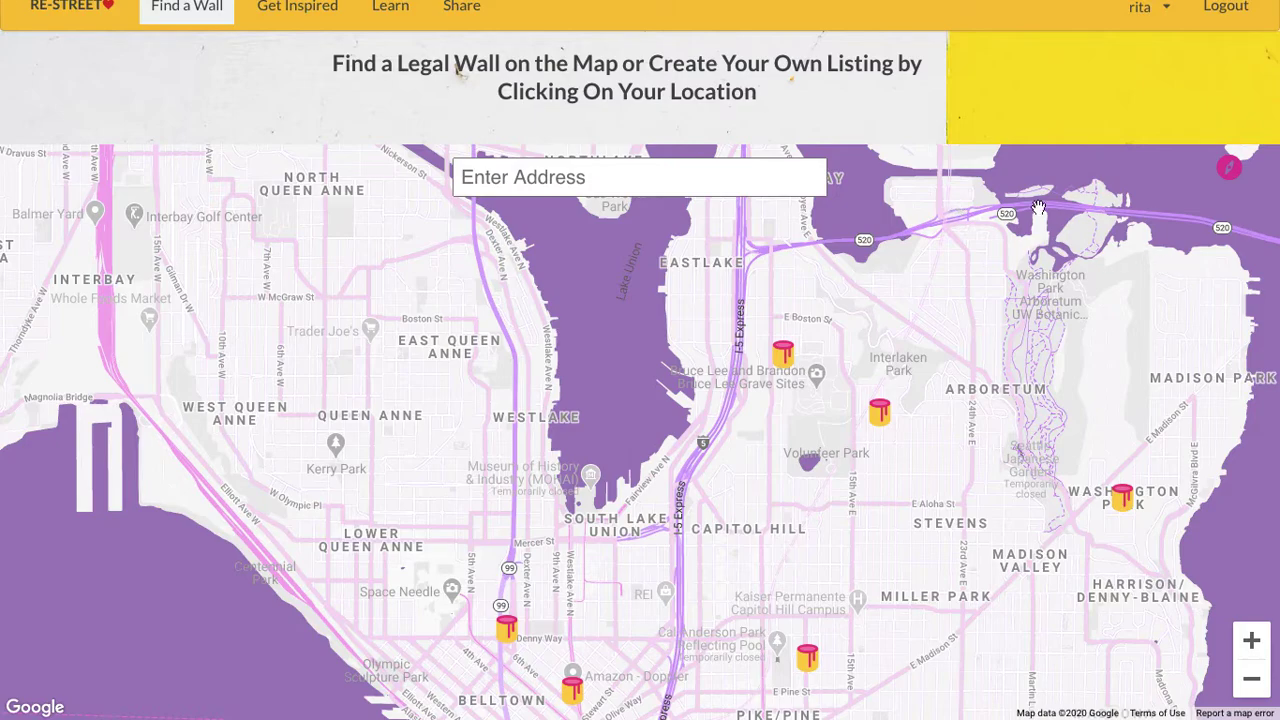
pyautogui.moveTo(1079, 487); pyautogui.dragTo(1071, 565)
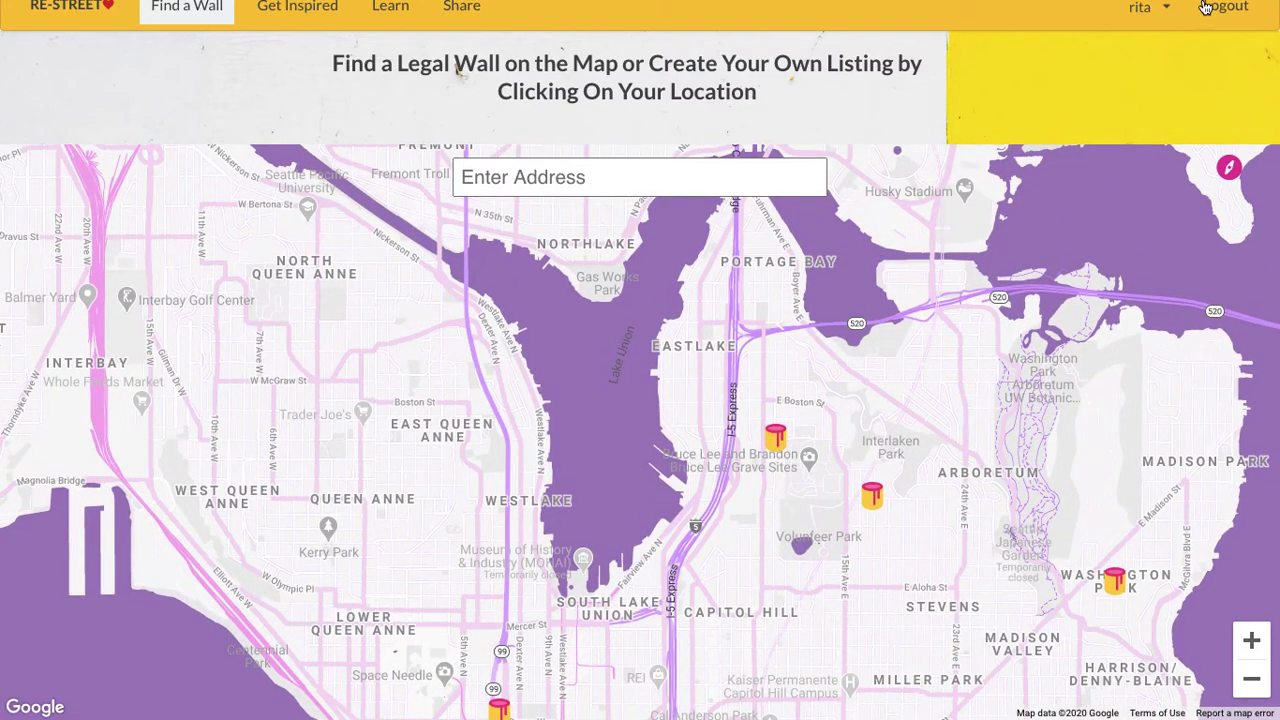
# - From Your Listings, mark the e pine st wall listing as adopted
pyautogui.click(1166, 10)
pyautogui.click(1163, 131)
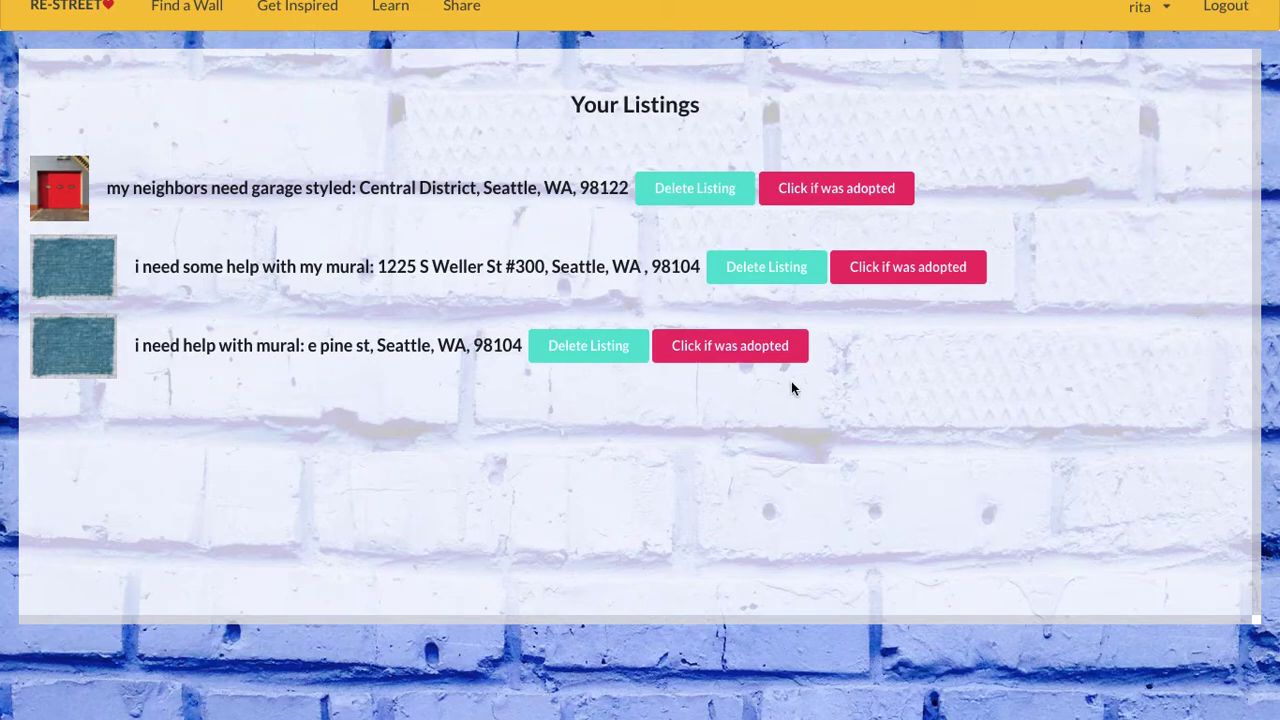
pyautogui.click(727, 350)
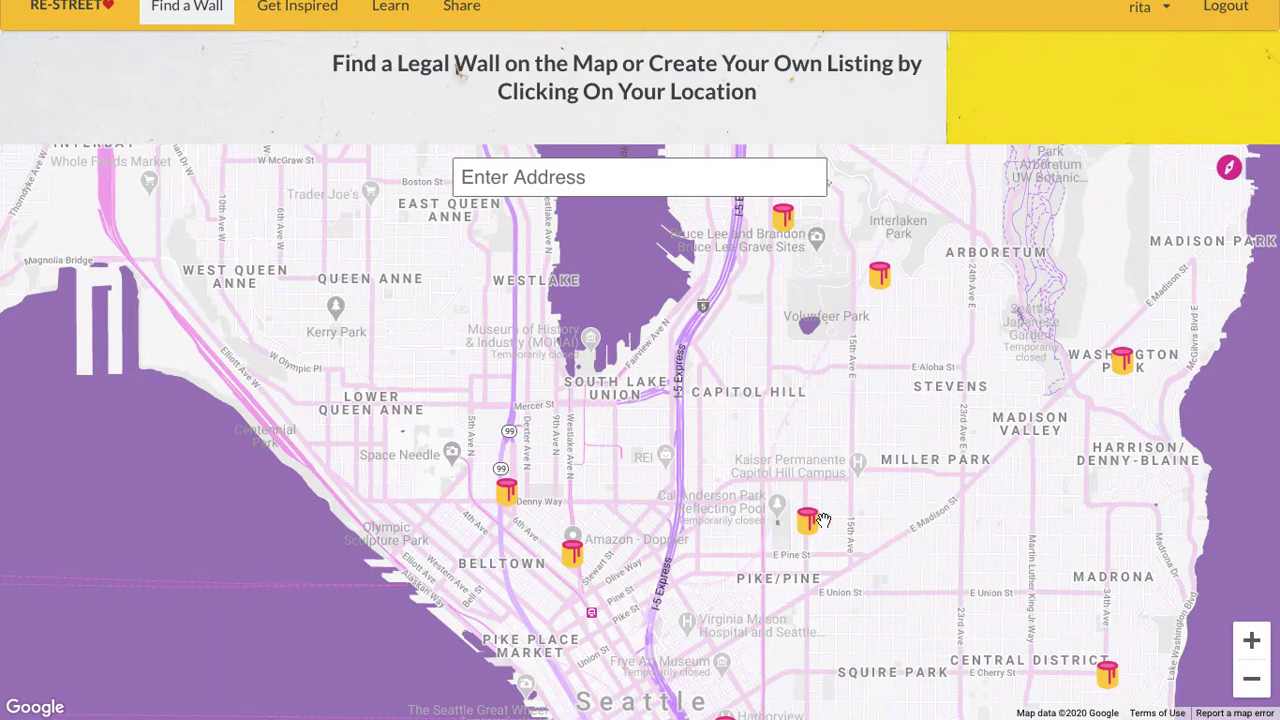
# - Check the e pine st map marker, which shows 'Another artist is already working here'
pyautogui.click(812, 533)
pyautogui.scroll(-3, 814, 537)
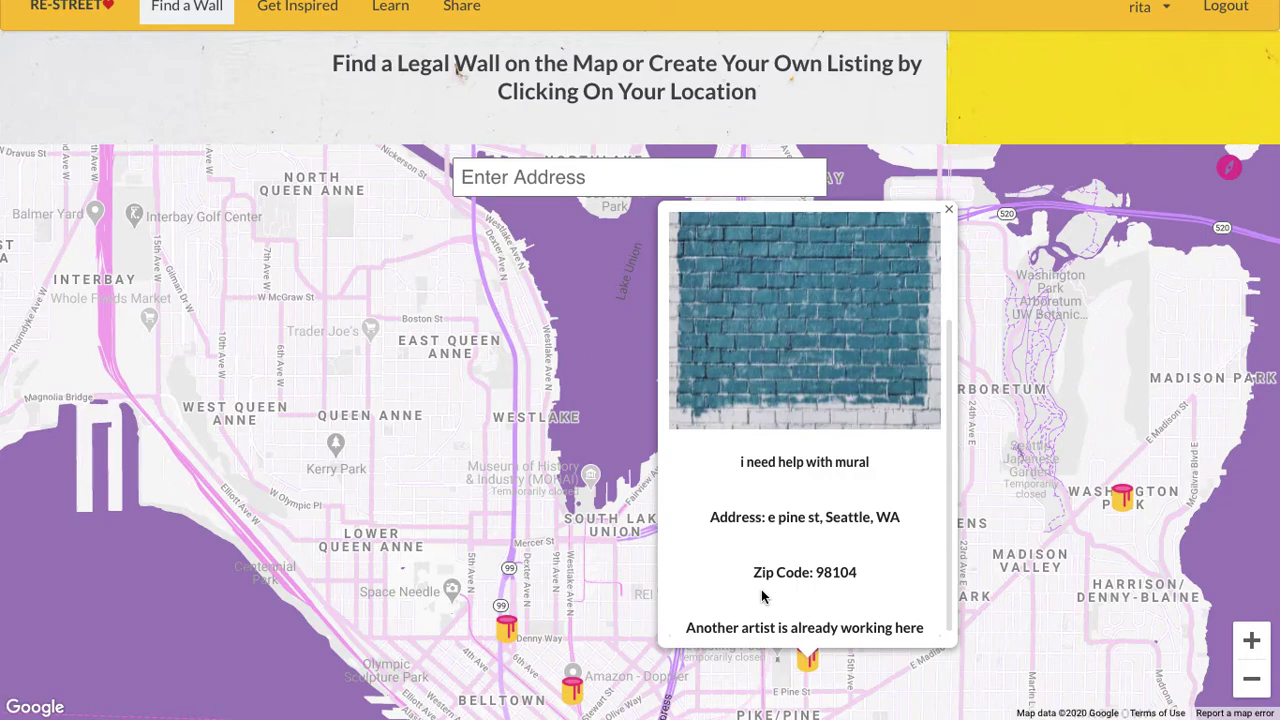
pyautogui.click(948, 216)
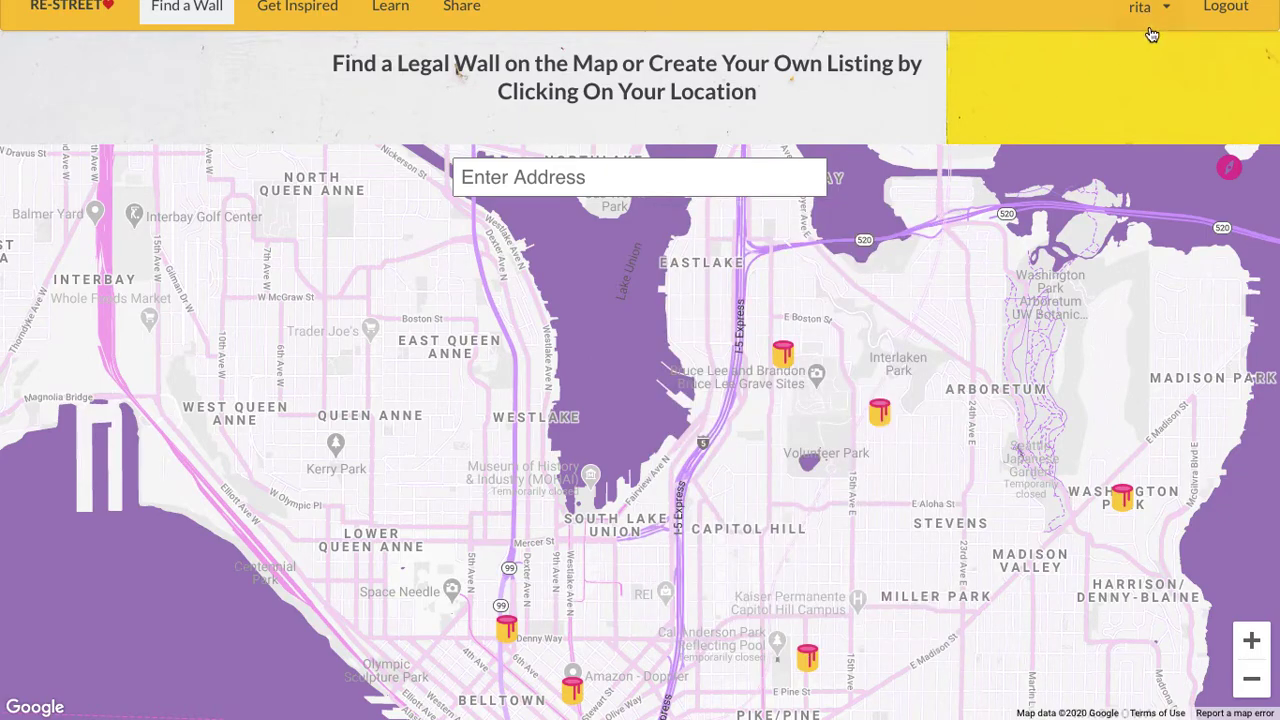
# - List the e pine st wall again from Your Listings and reopen its map details
pyautogui.click(1148, 10)
pyautogui.click(1150, 140)
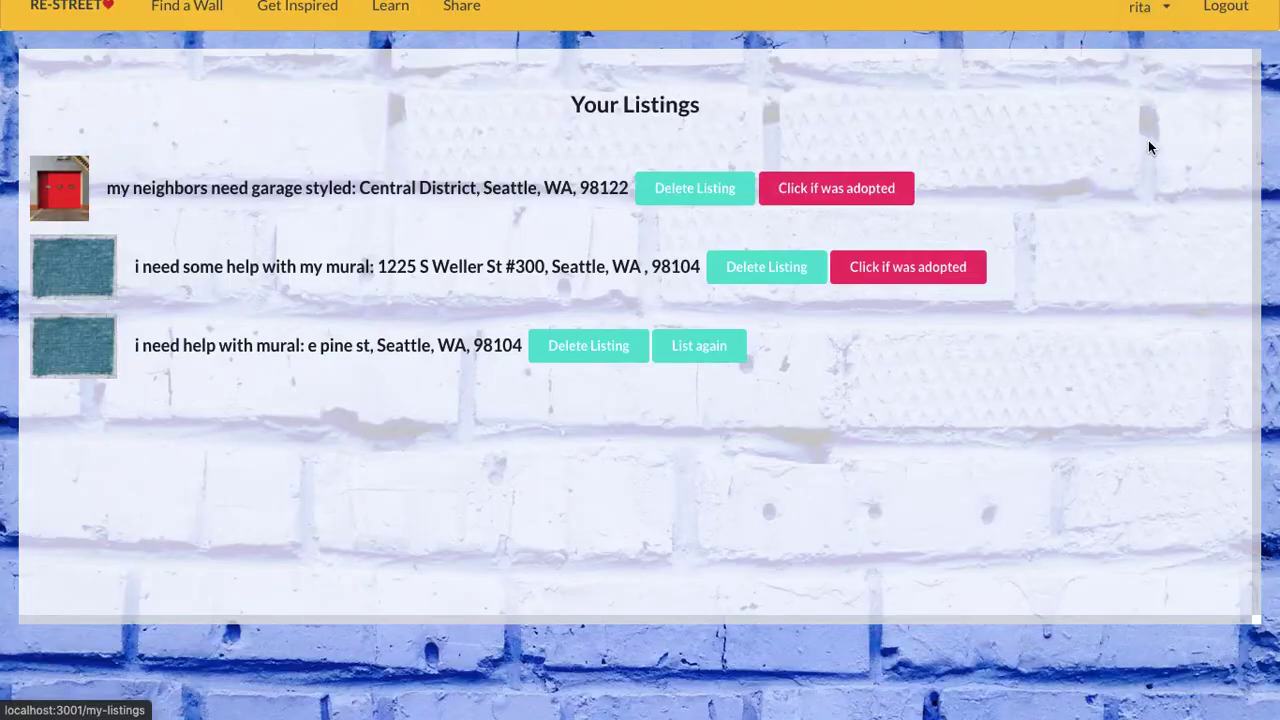
pyautogui.click(709, 358)
pyautogui.click(805, 528)
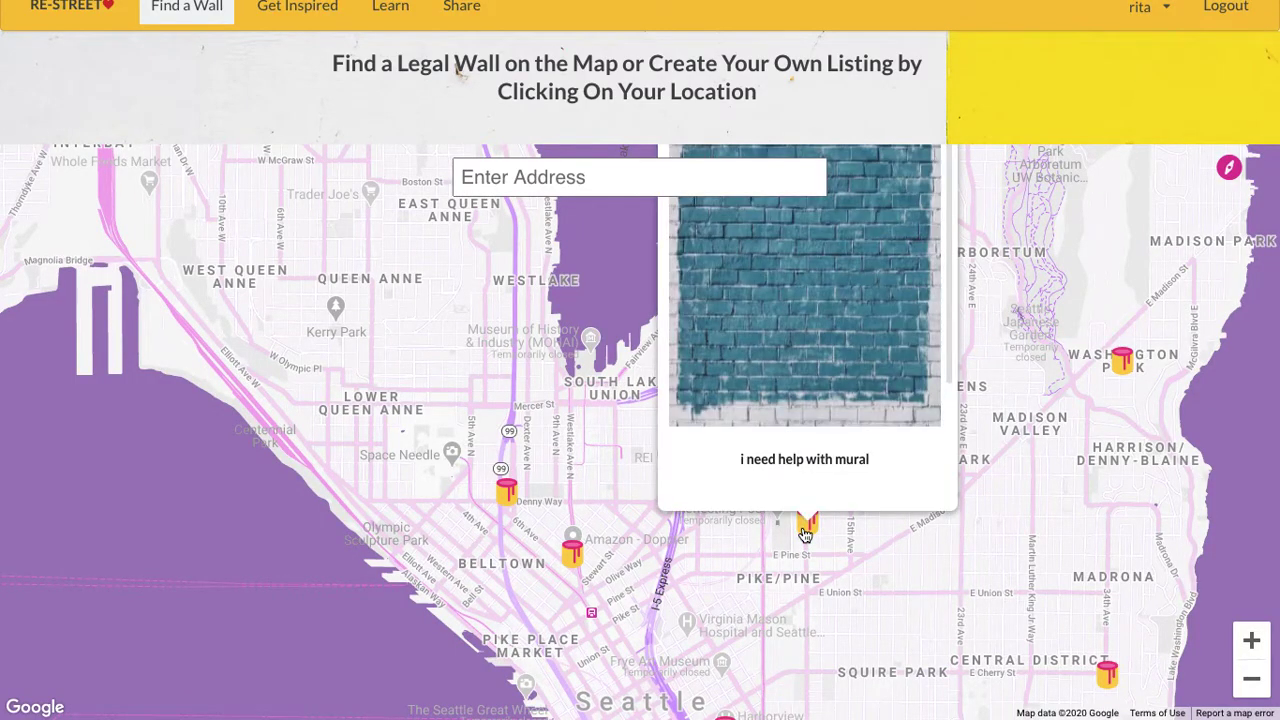